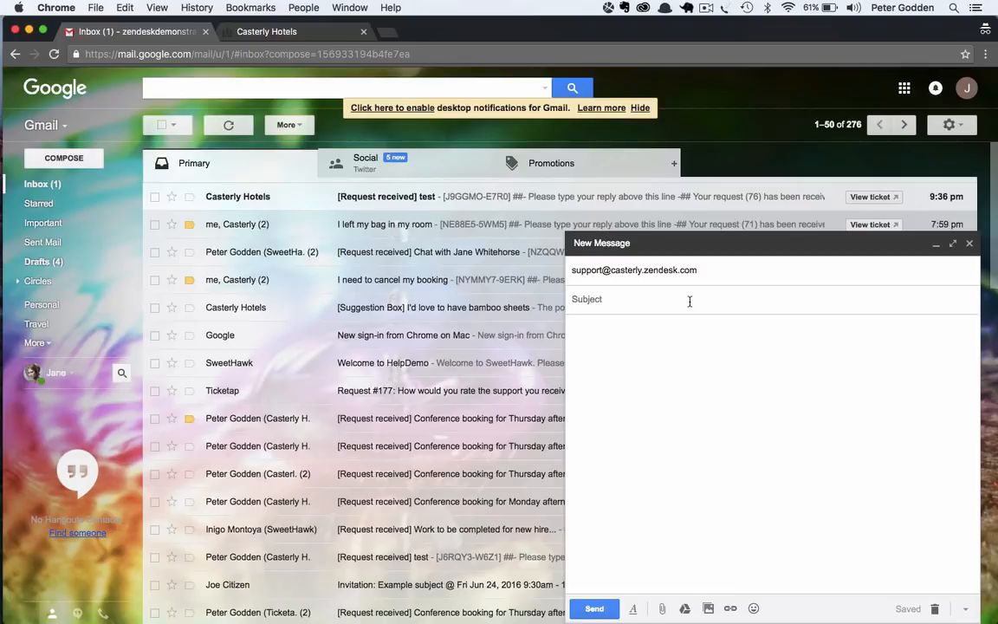
Step: Complete the email with subject "Checkin Time" and body "Hi Guys, What is the earliest I'm able to check into the hotel by?", and send it
text(Checkin Times)
key(BackSpace)
key(Tab)
text(Hi Guys,  What is the earliest I'm able to check into the hotel by?)
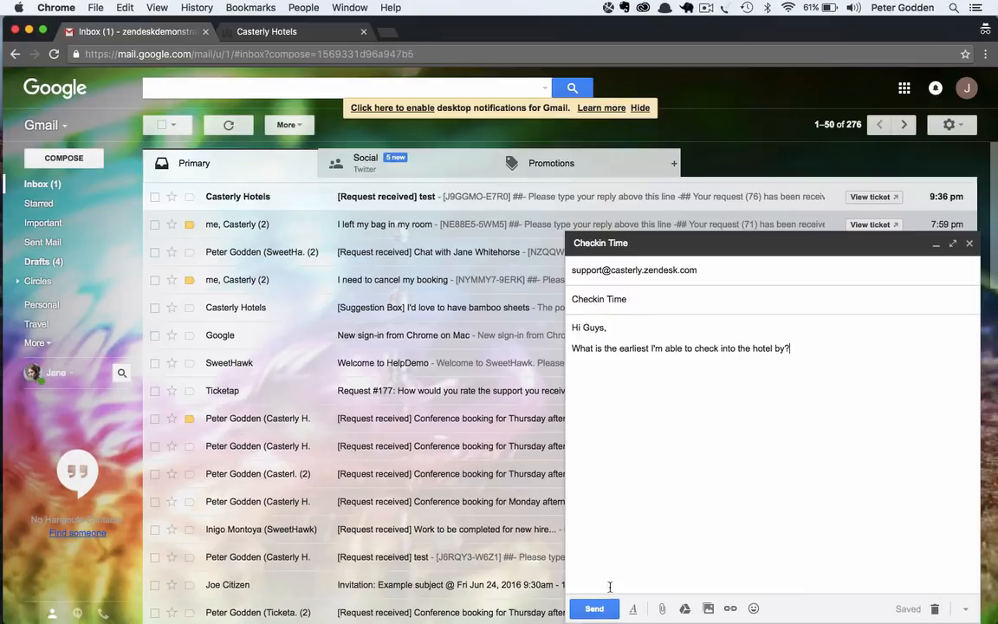
key(super+Return)
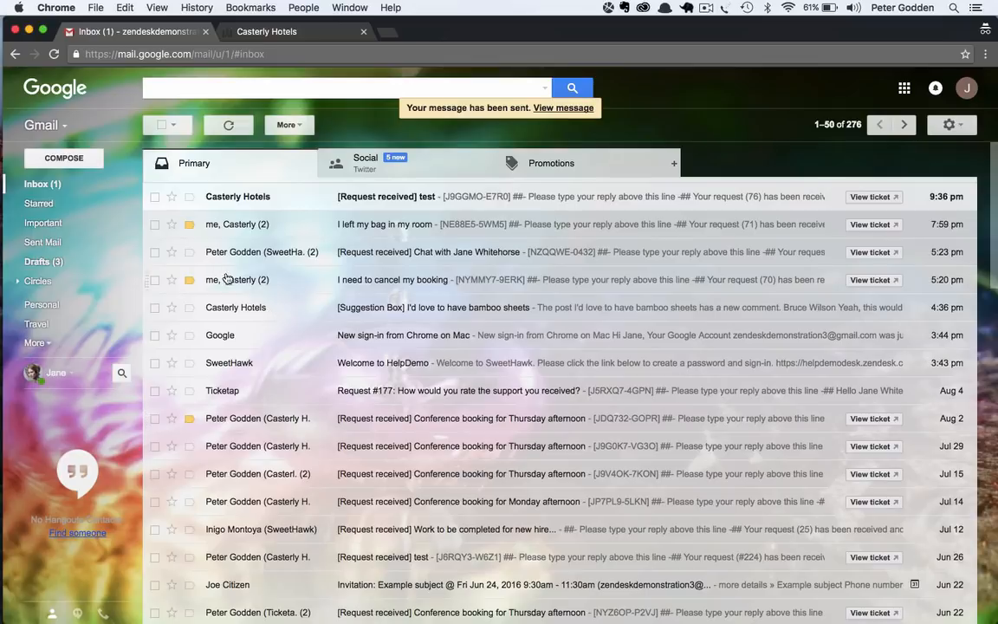
Step: Open the automatic reply to the Checkin Time email and read its acknowledgement and the instructions for adding comments
click(82, 186)
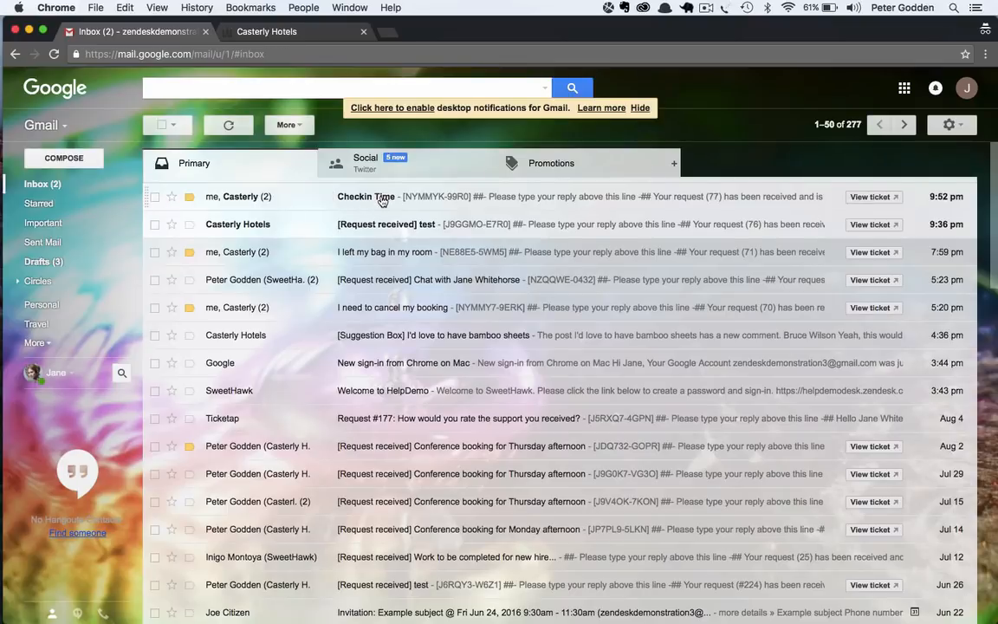
click(382, 199)
scroll(437, 422, down, 5)
scroll(438, 423, up, 2)
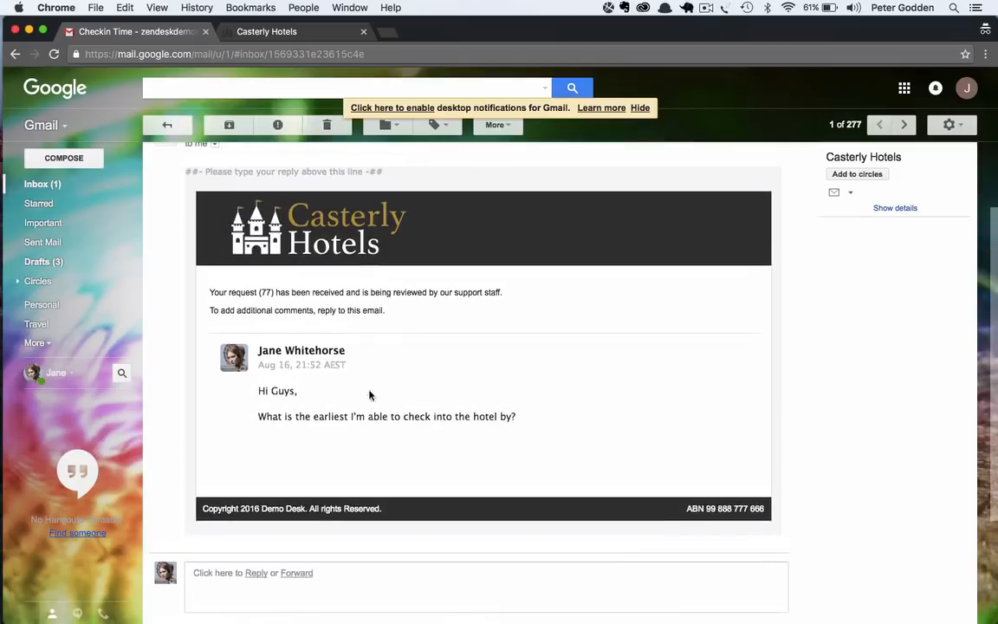
drag(210, 292, 303, 294)
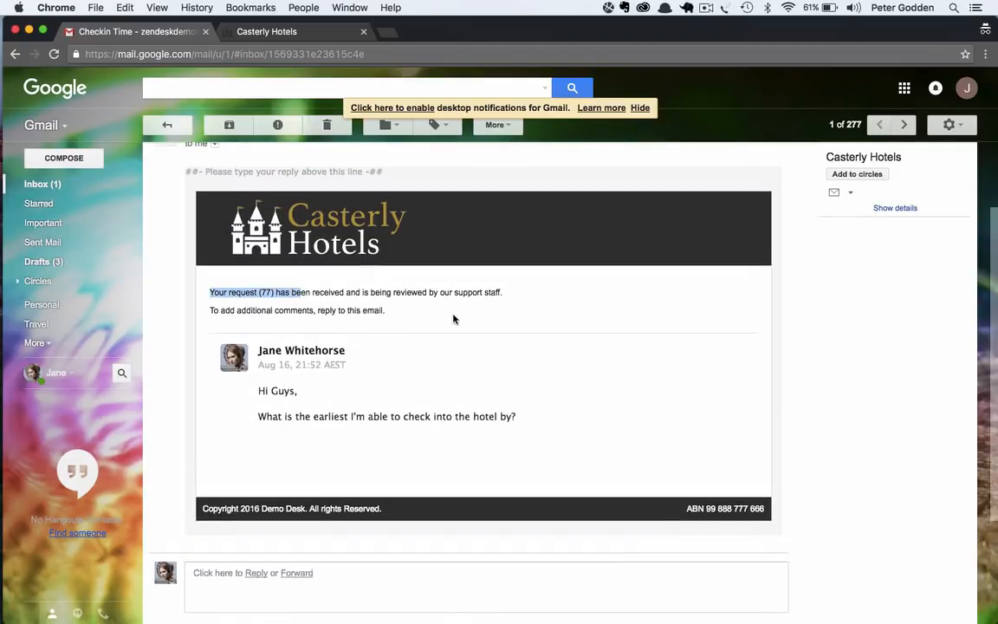
drag(230, 310, 400, 312)
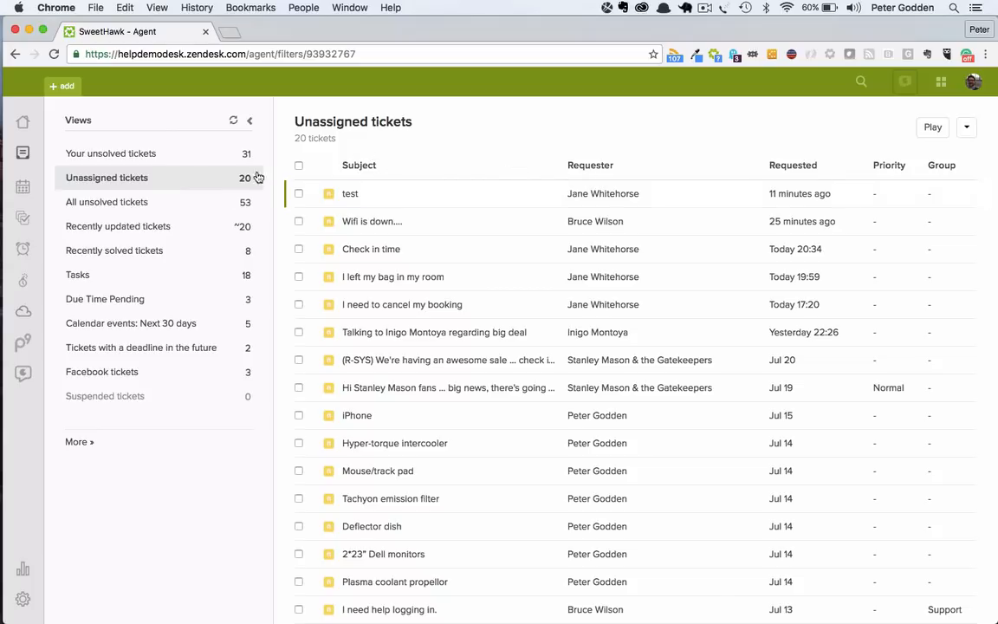
Step: In the Zendesk agent interface, refresh the unassigned tickets and open the new Checkin Time ticket
click(233, 122)
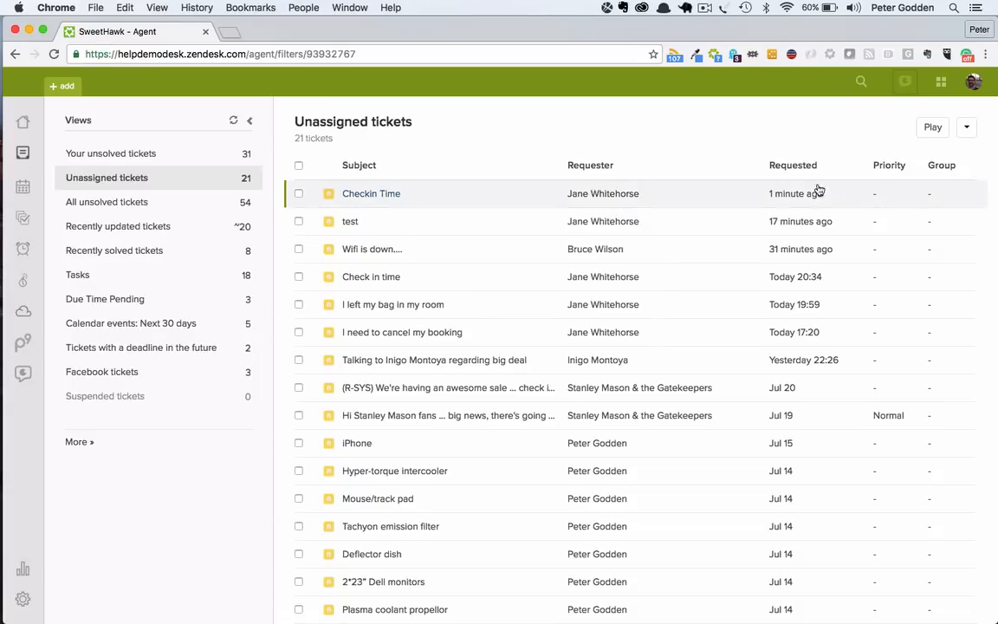
mouse_move(814, 197)
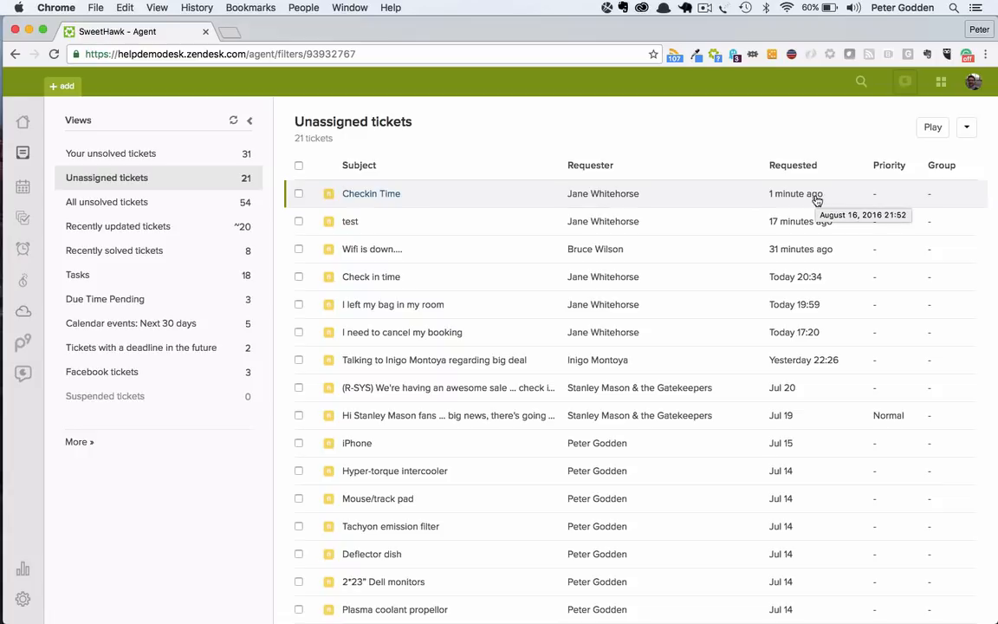
click(656, 196)
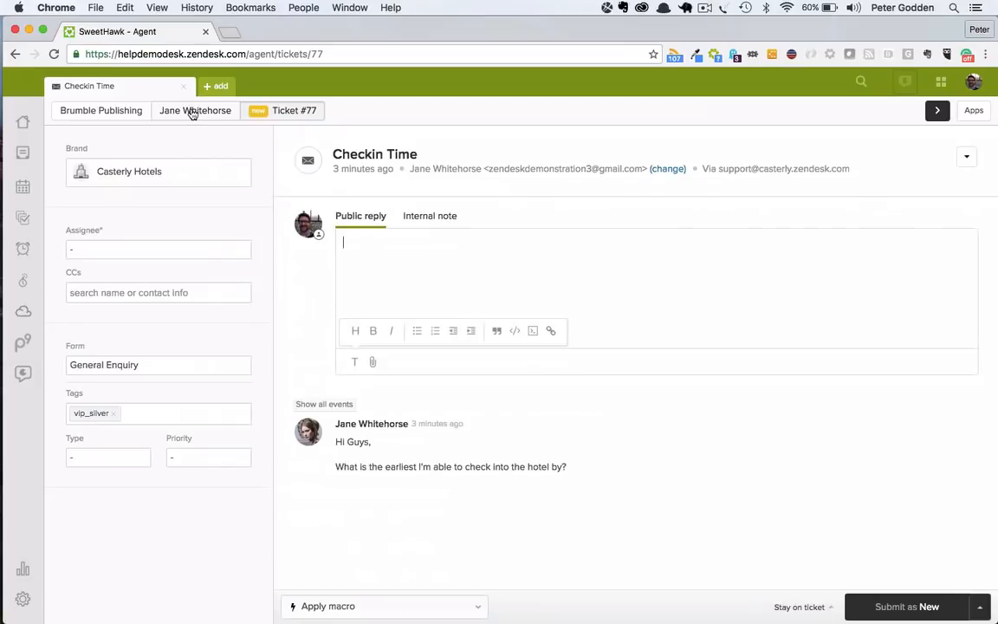
Step: Open the requester's profile from the ticket and review their requested tickets, previewing "I left my bag in my room"
click(193, 111)
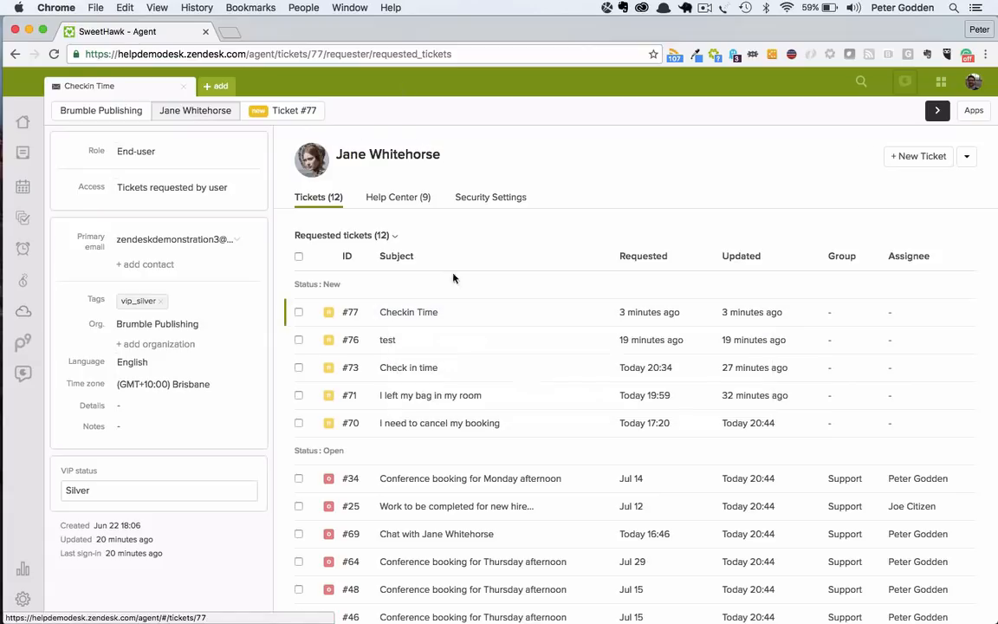
scroll(409, 440, down, 2)
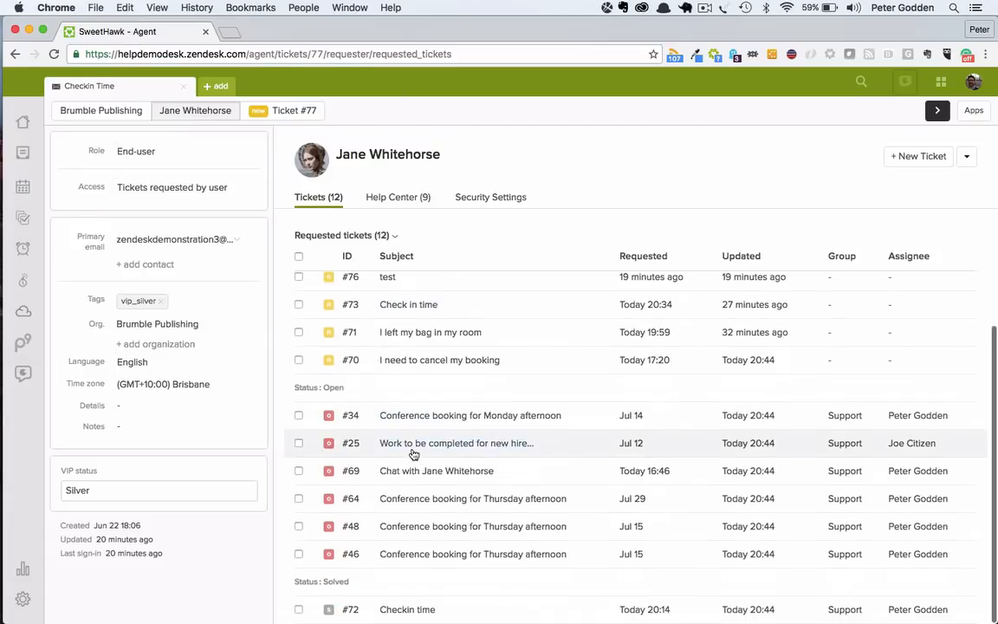
scroll(413, 451, up, 2)
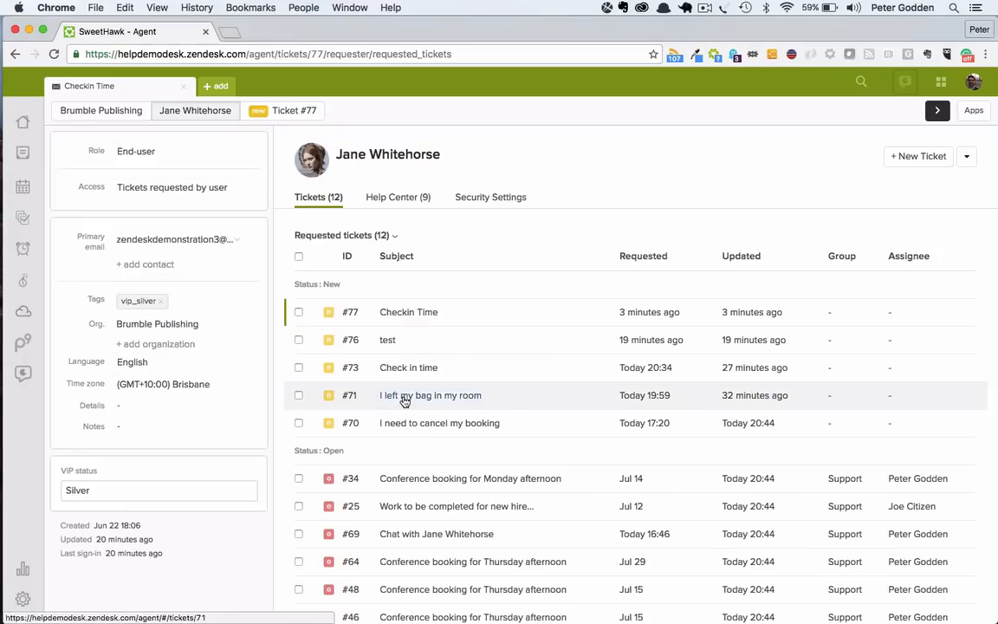
mouse_move(403, 402)
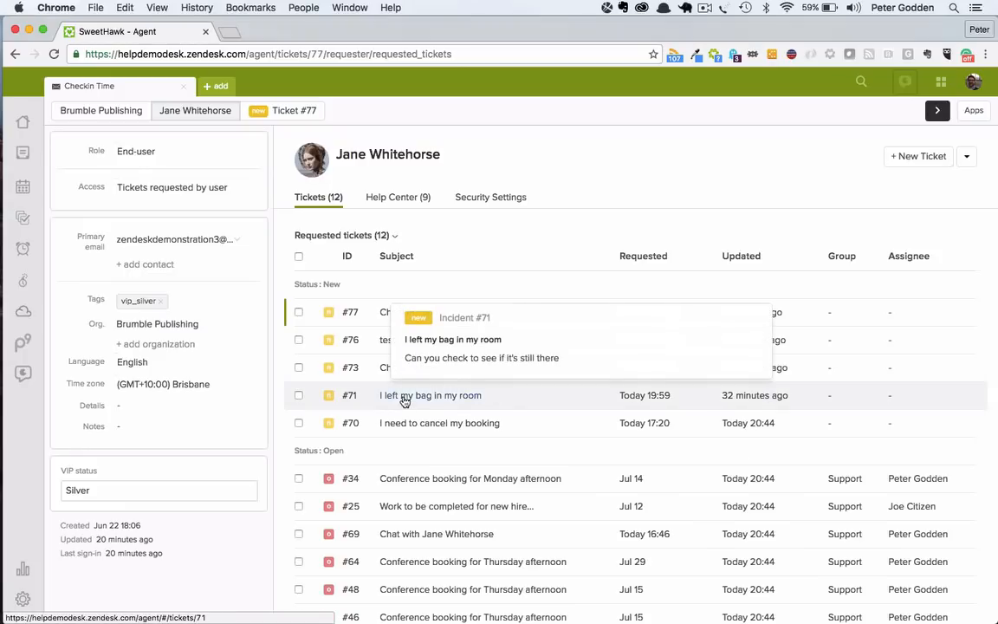
Step: From the requester's ticket history, open "I left my bag in my room" and the solved "Checkin time" ticket
click(418, 404)
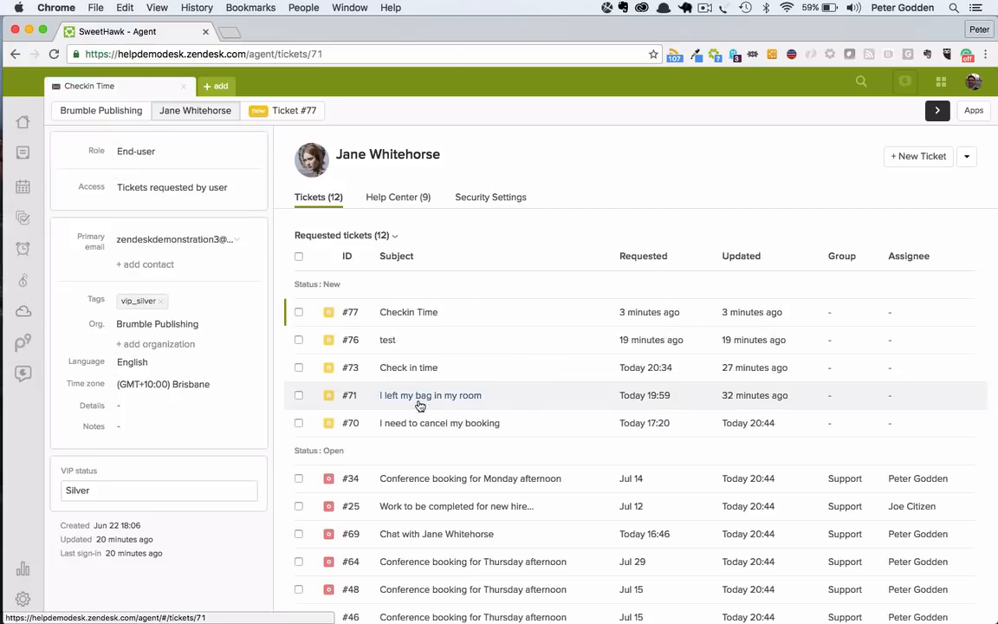
click(14, 55)
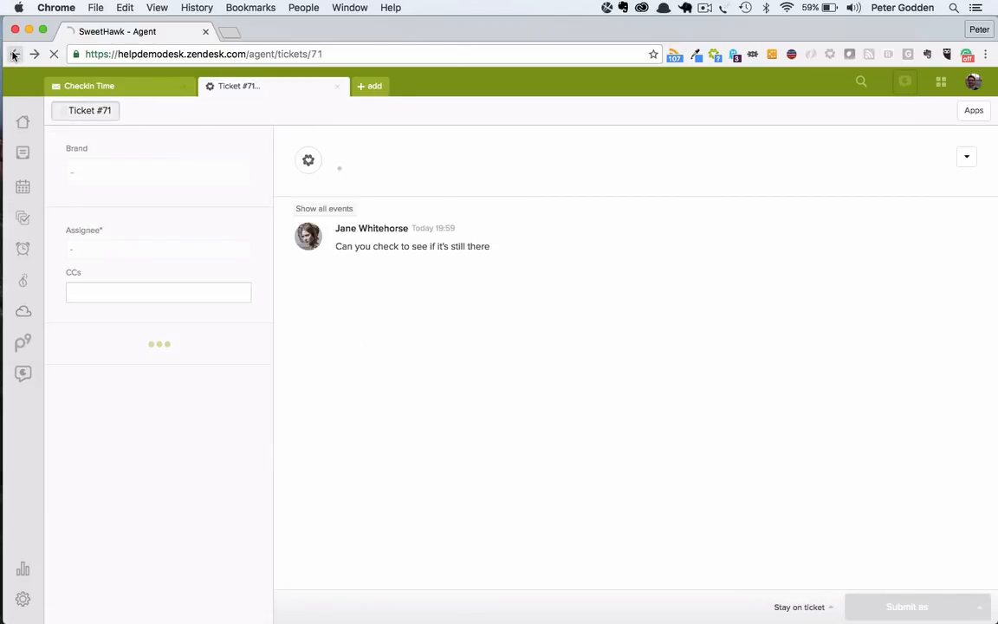
scroll(459, 511, down, 2)
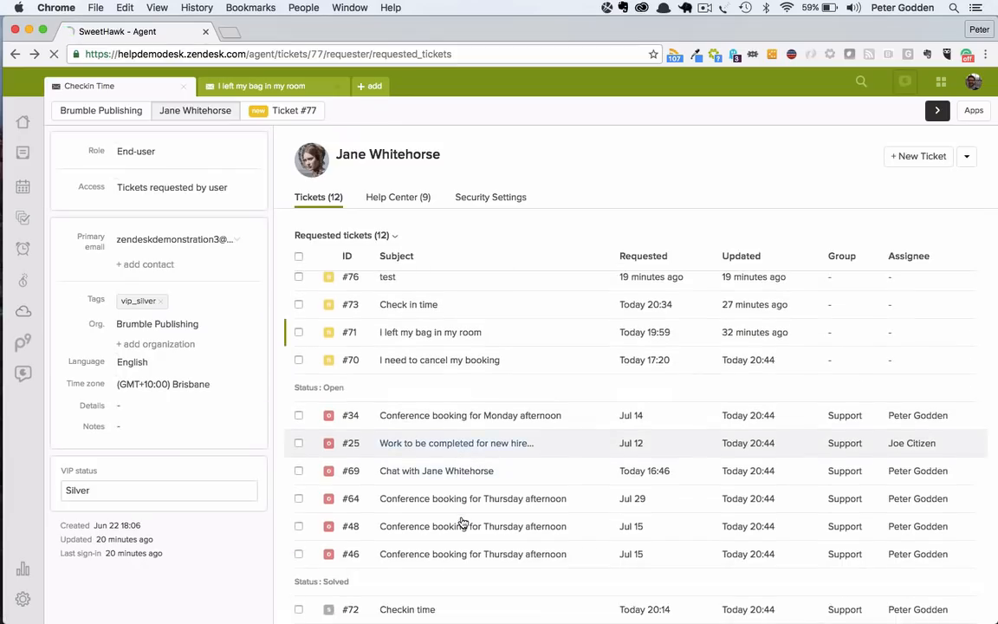
click(403, 608)
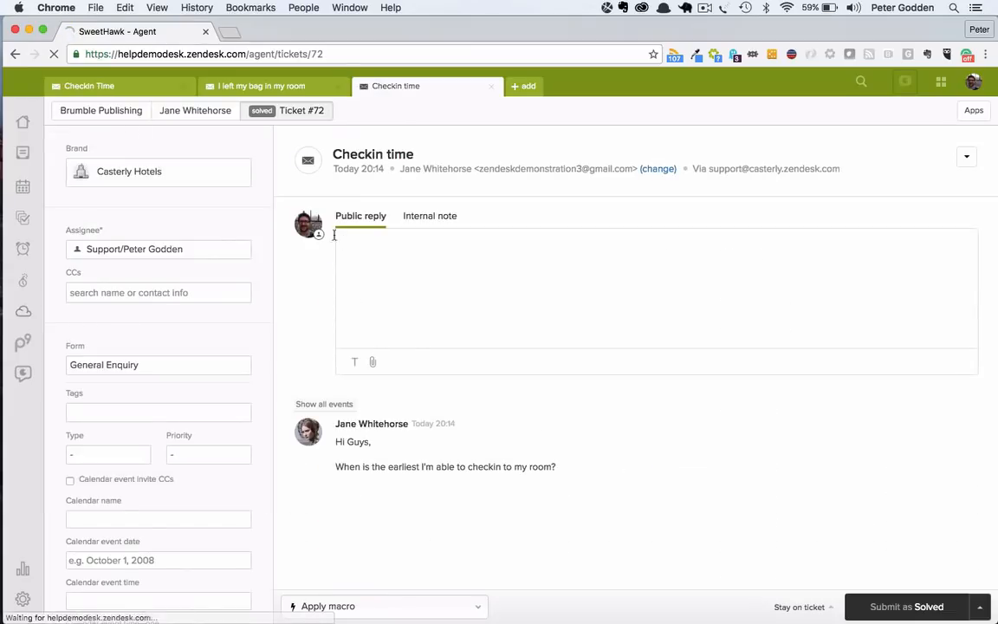
Step: View the community posts in the requester's Help Center activity from the solved ticket
click(209, 114)
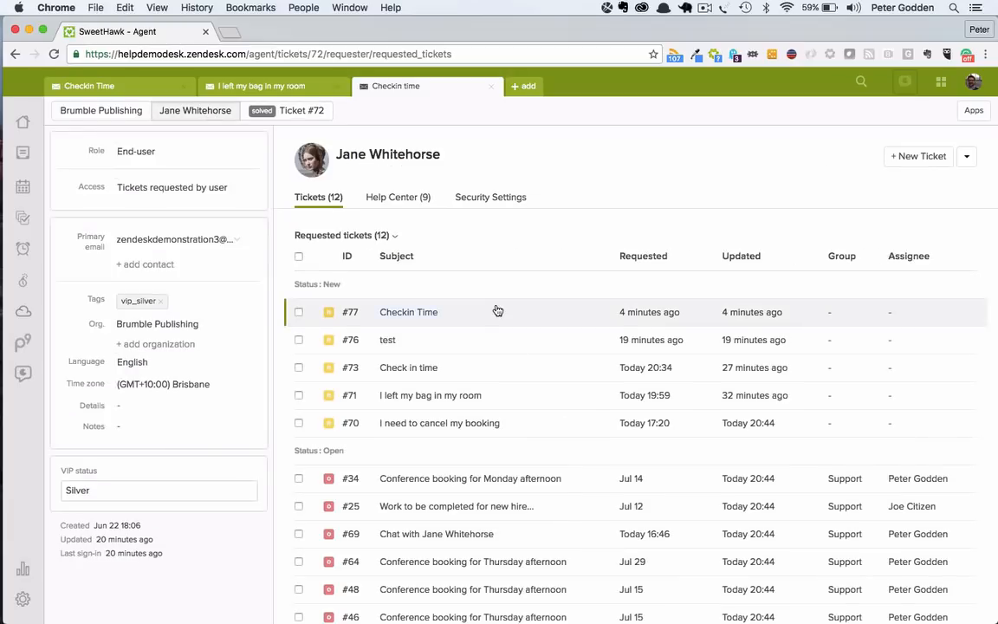
click(410, 201)
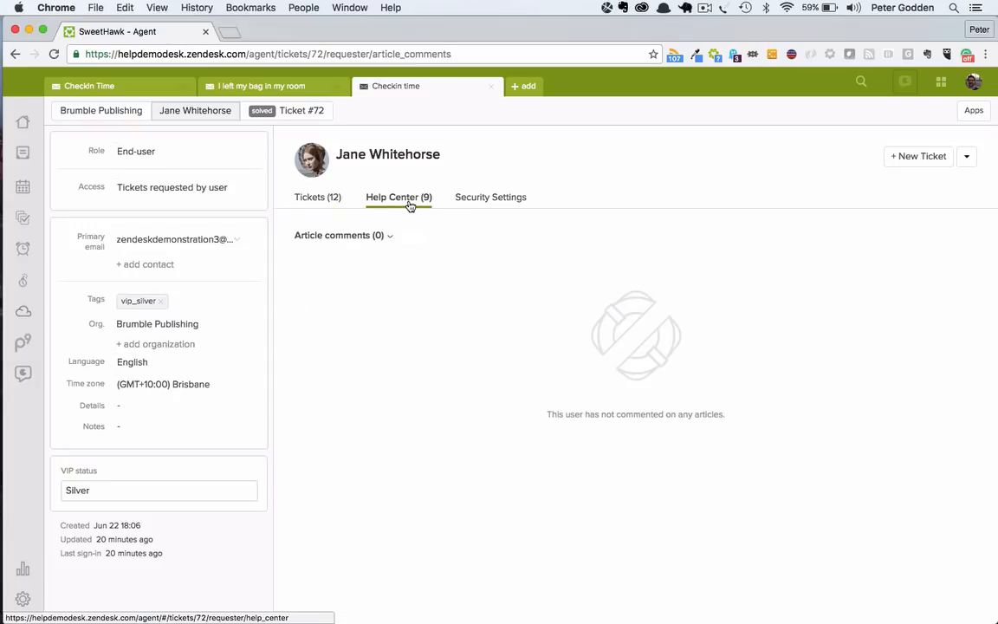
click(388, 236)
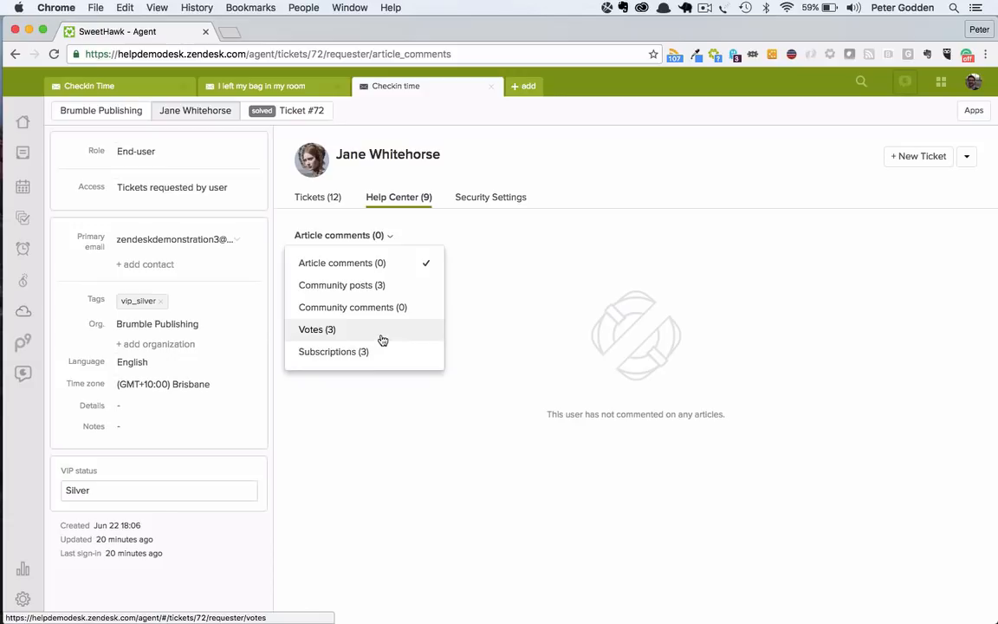
click(385, 285)
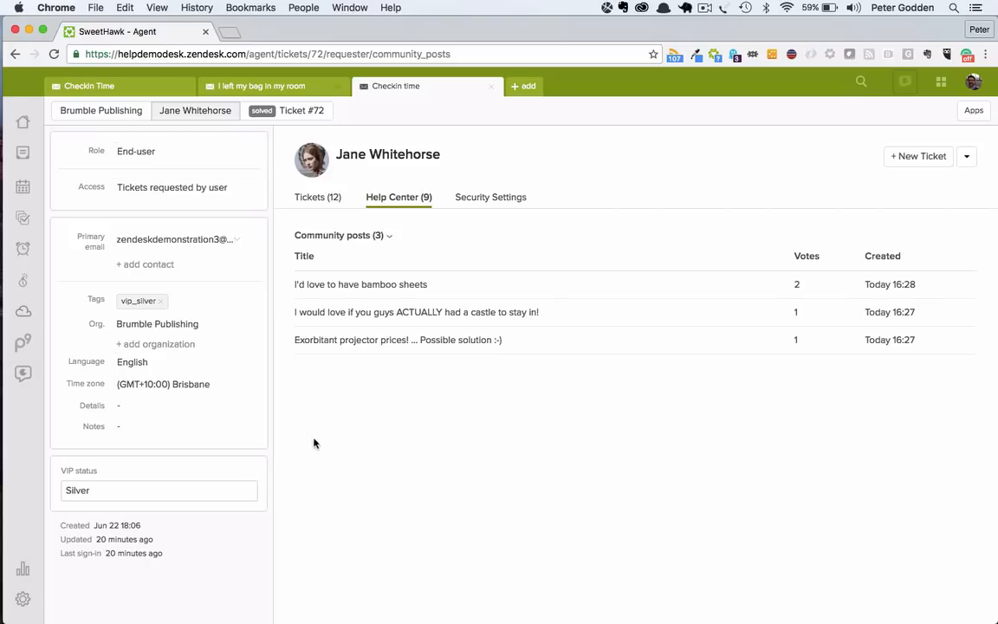
Step: From the "I left my bag in my room" ticket, review the Brumble Publishing organization's tickets and its Details and Users fields
click(257, 86)
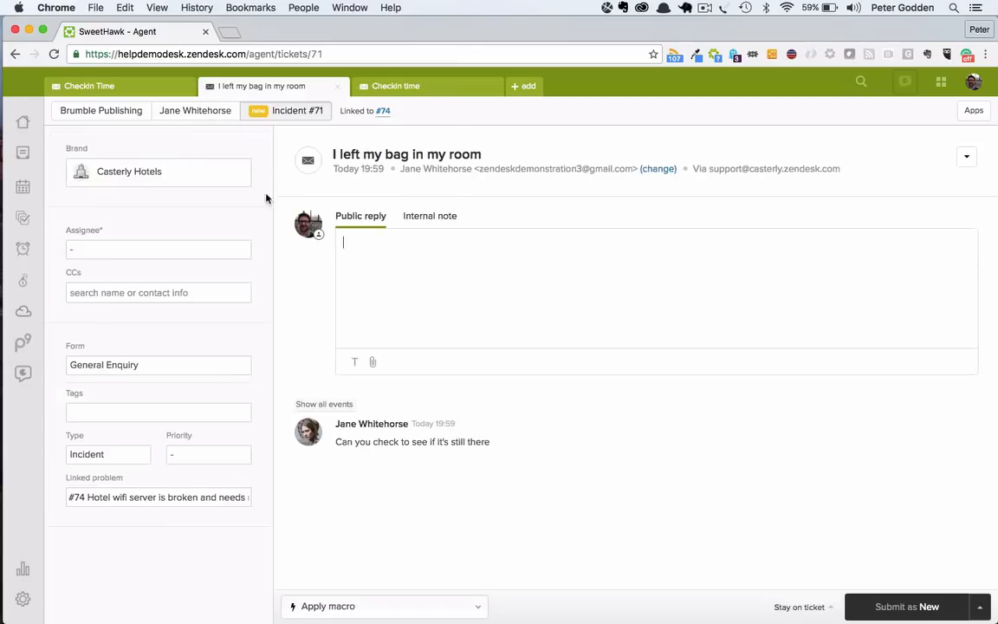
click(195, 110)
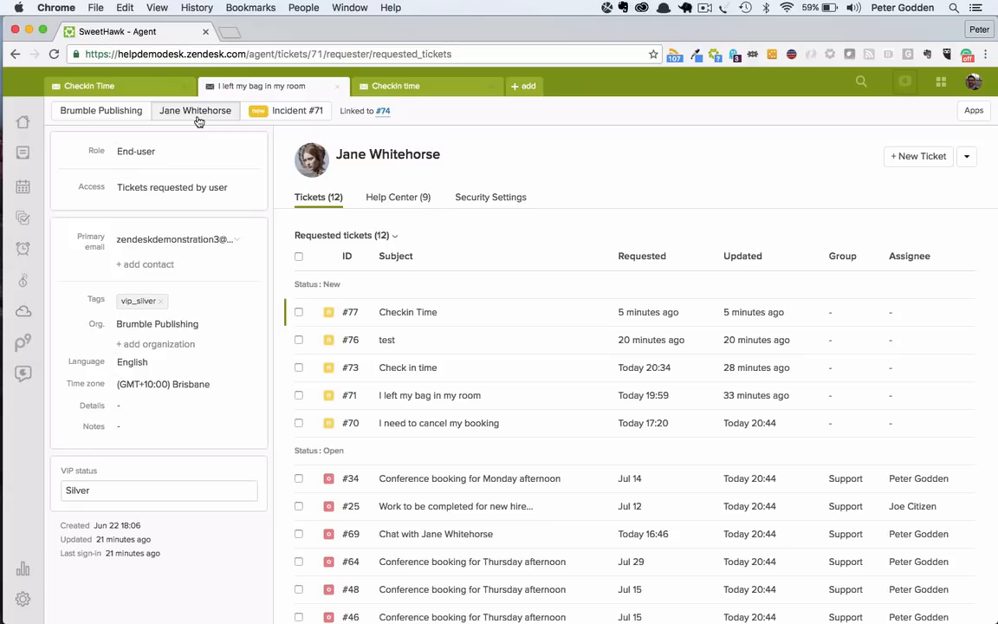
click(109, 110)
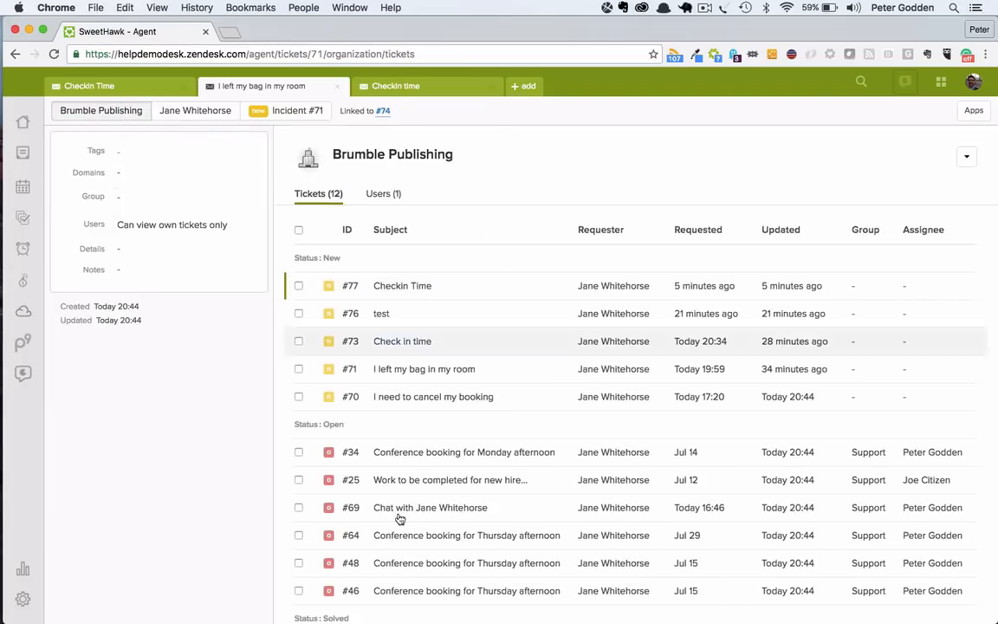
scroll(565, 615, down, 1)
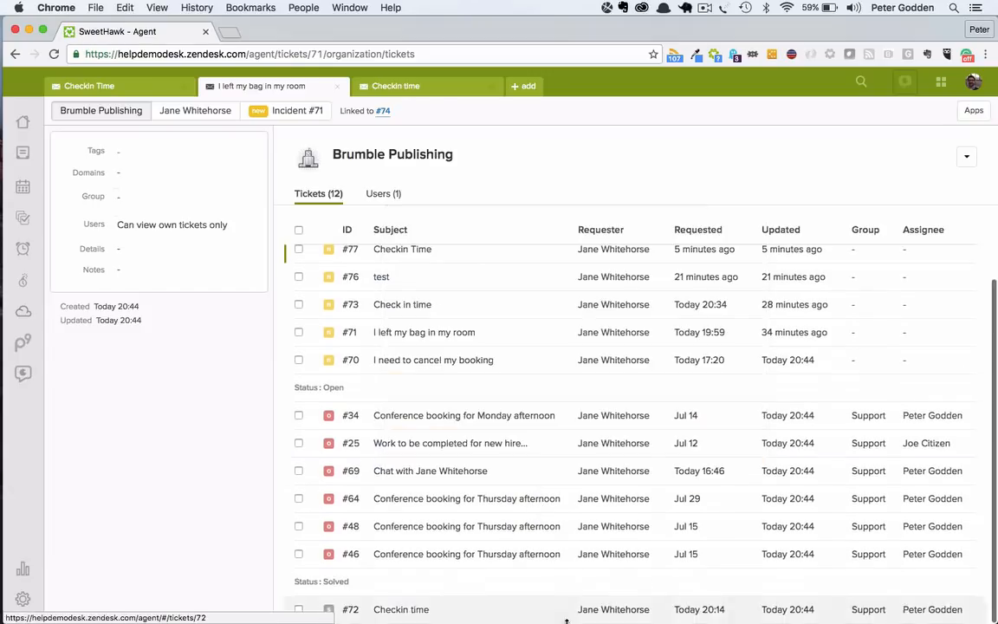
scroll(591, 297, up, 1)
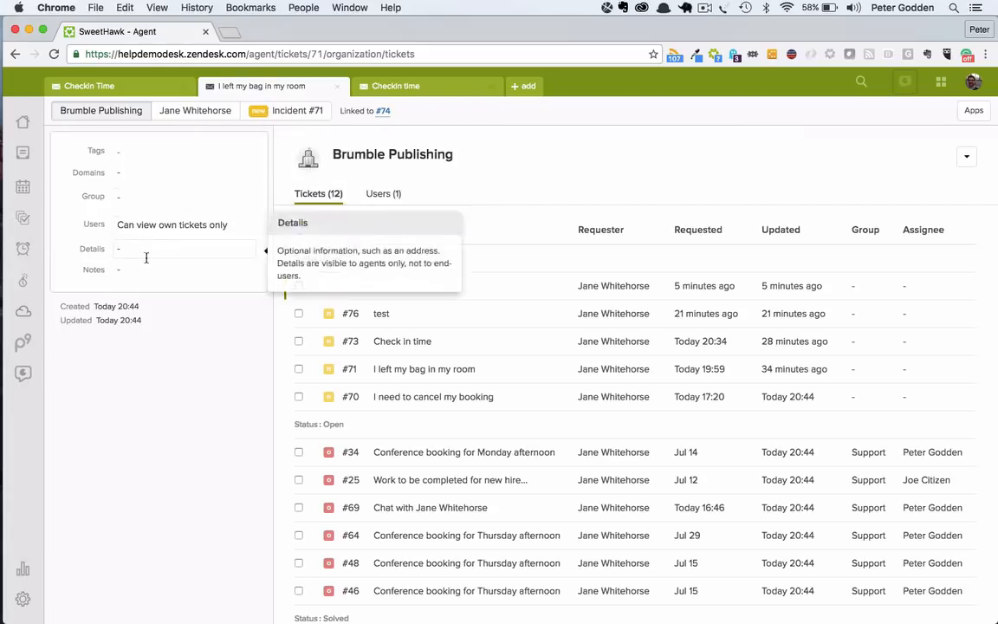
mouse_move(172, 253)
mouse_move(186, 226)
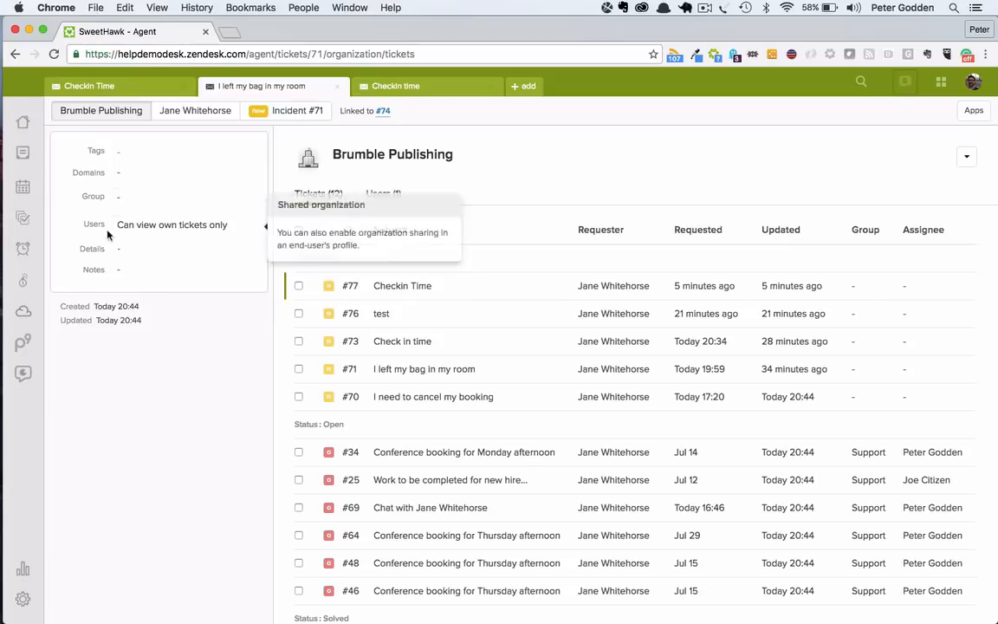
click(197, 117)
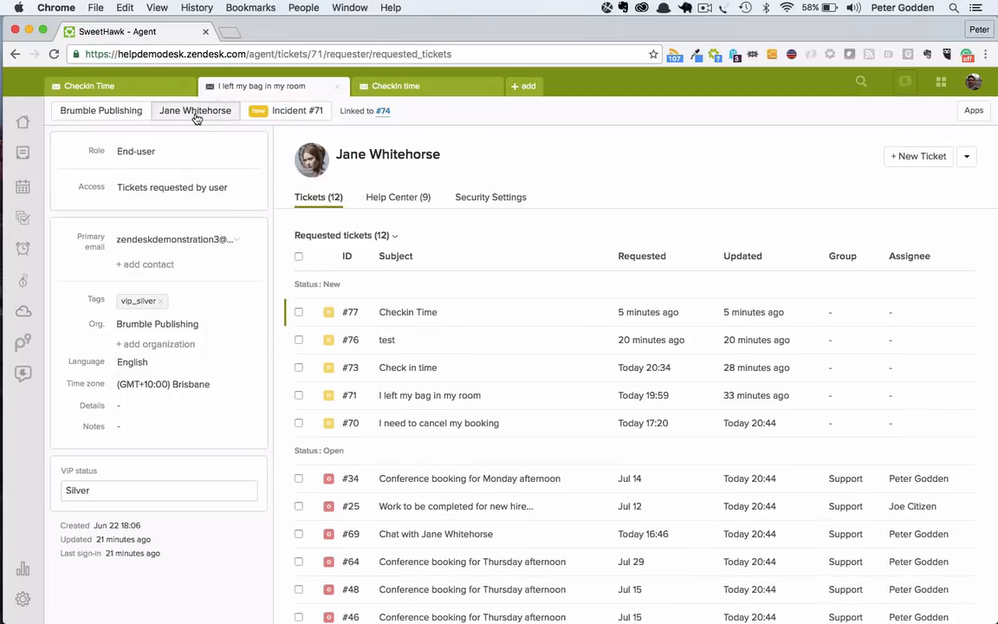
click(100, 112)
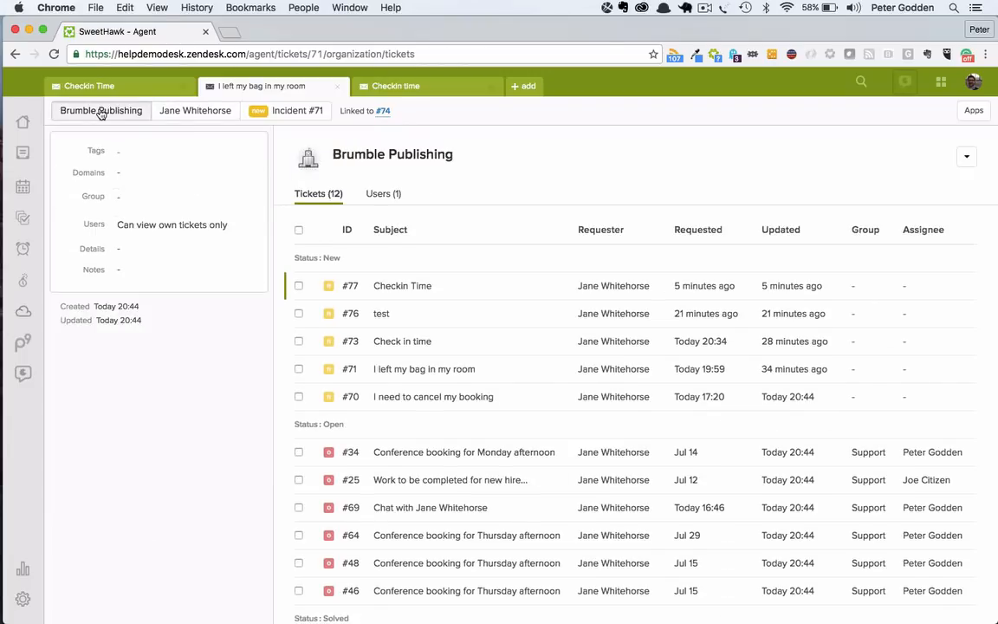
Step: Return to the new Checkin Time ticket's conversation and close the other two open tickets
click(138, 82)
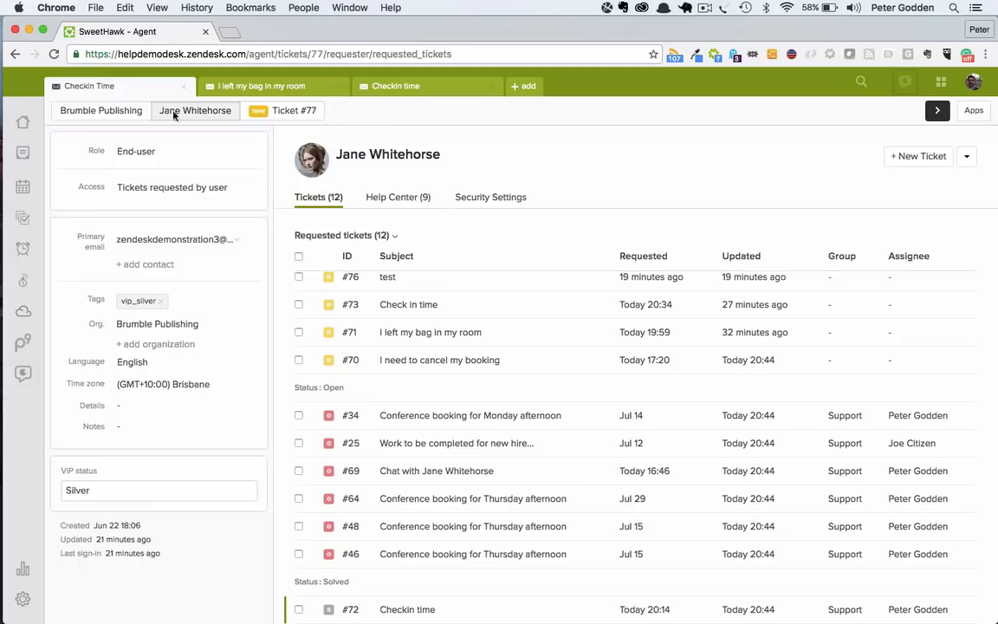
click(346, 86)
click(346, 86)
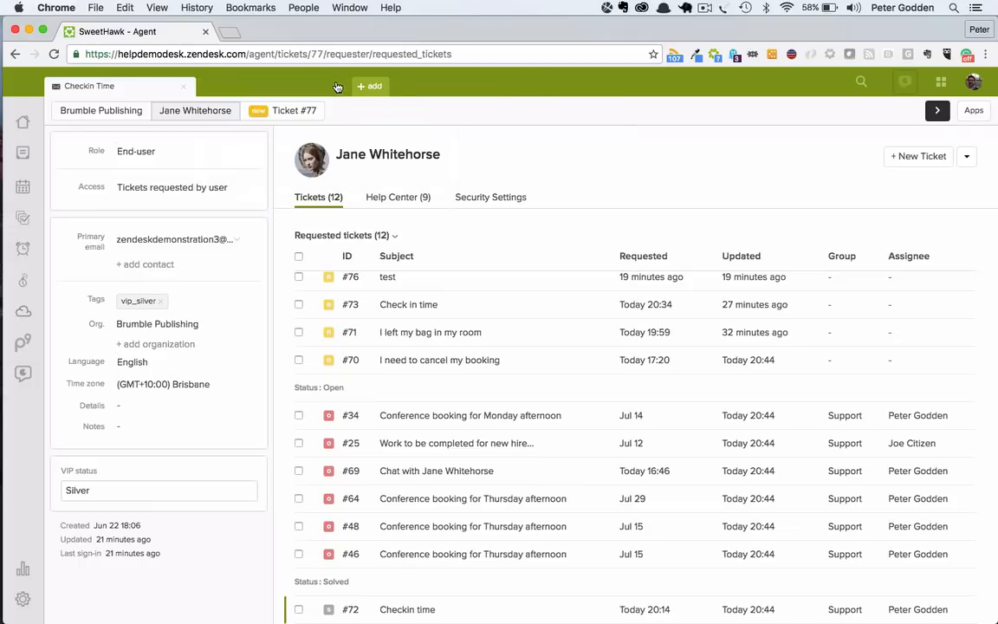
click(296, 111)
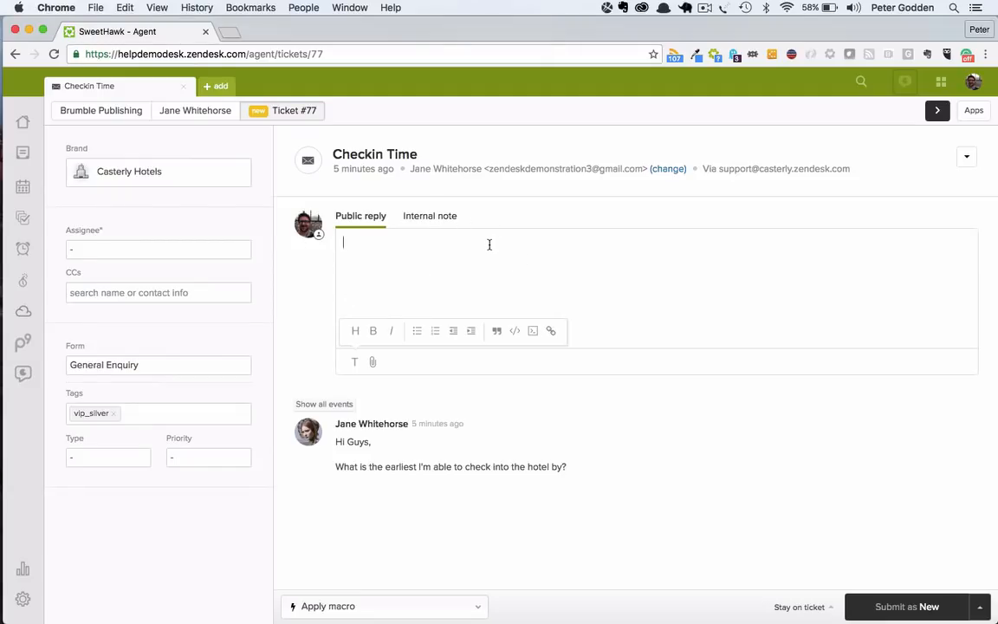
Step: Draft a public reply greeting the requester by first name and stating "You can check in by 3pm at the earliest"
drag(409, 468, 589, 469)
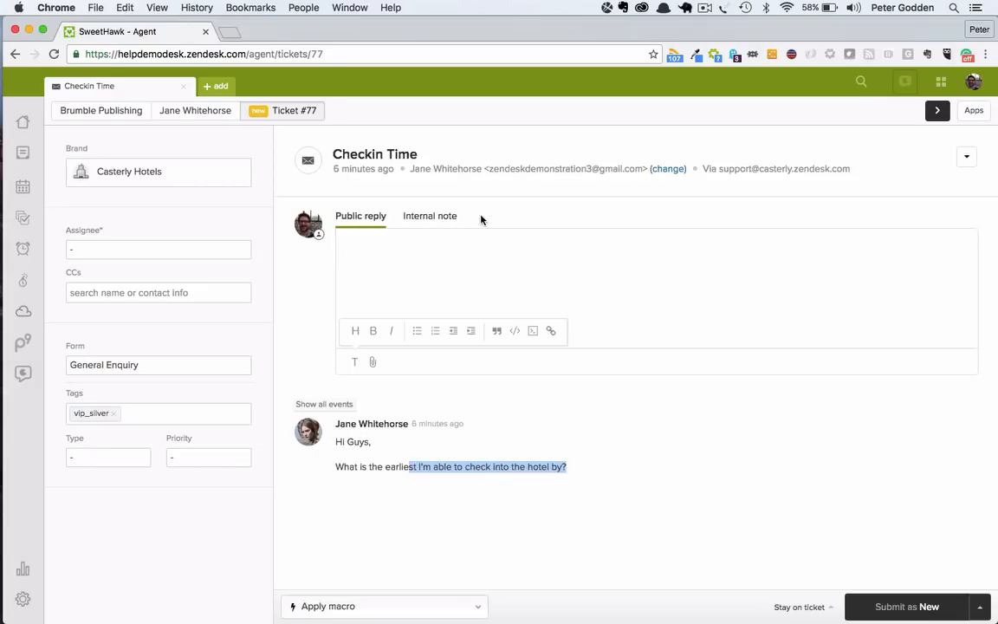
click(462, 291)
text(Hi J)
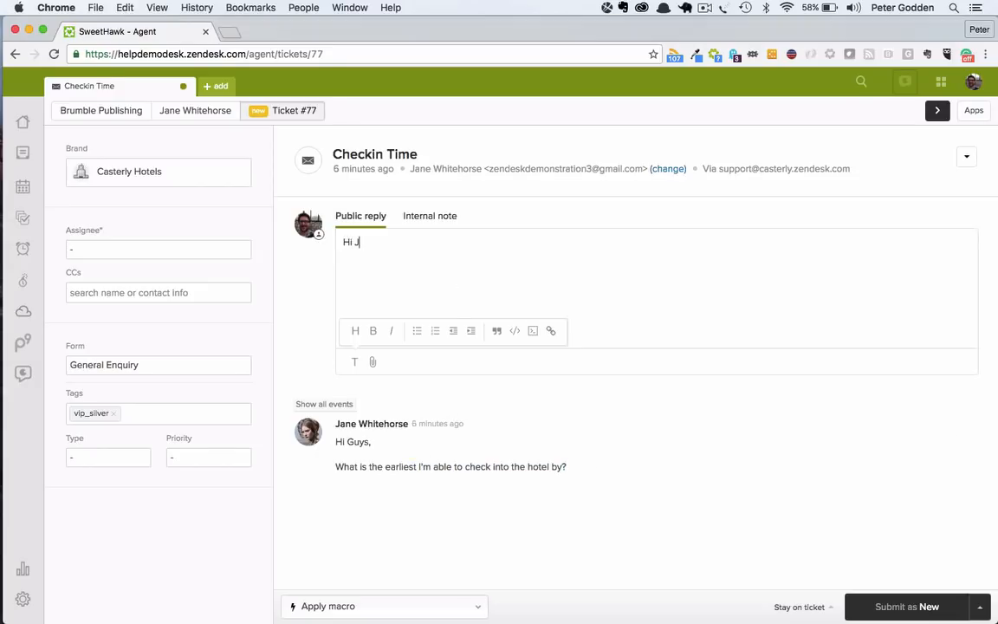
text(ane,  )
text(You can check )
text(in by)
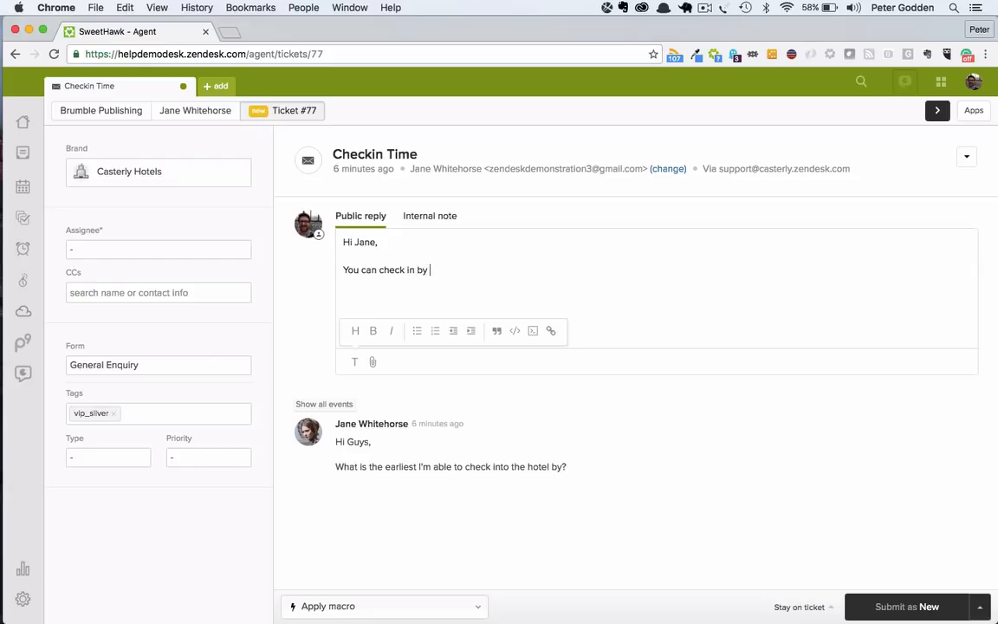
text(3pm at the earliest)
Step: Switch the message to an internal note and delete the drafted text
click(452, 224)
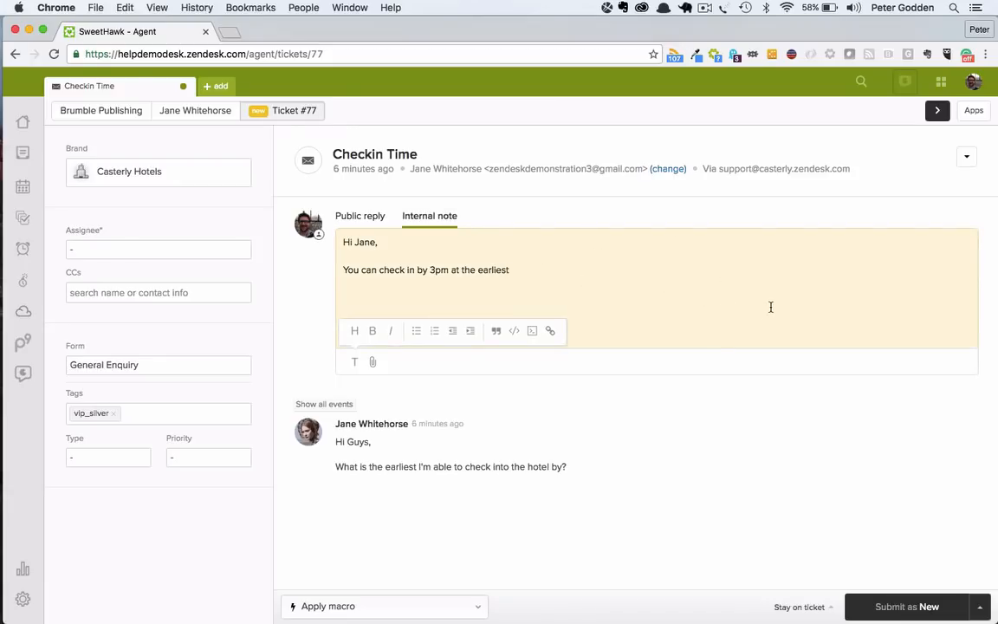
drag(573, 281, 325, 224)
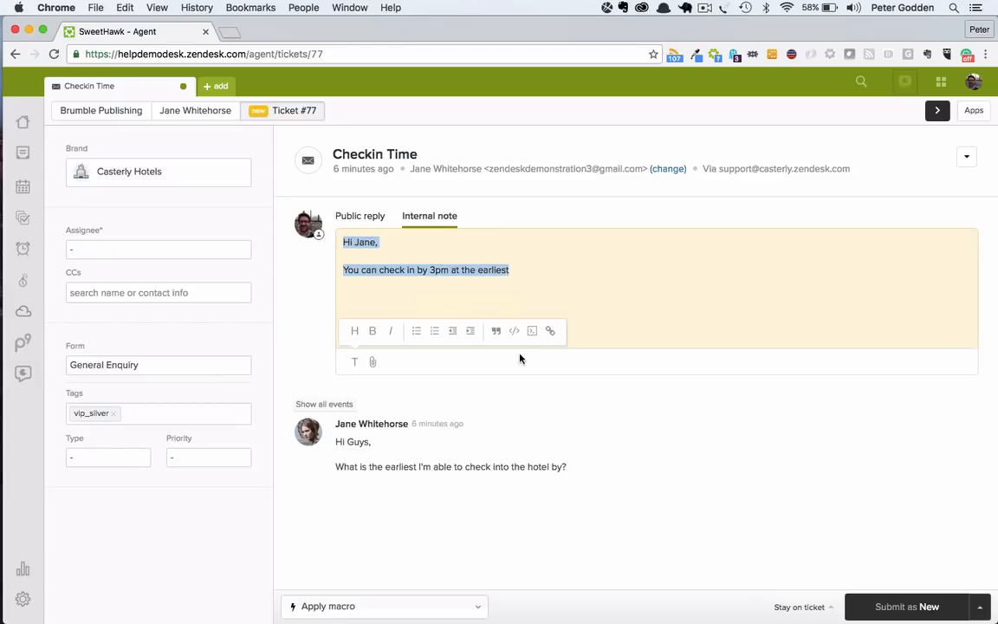
key(BackSpace)
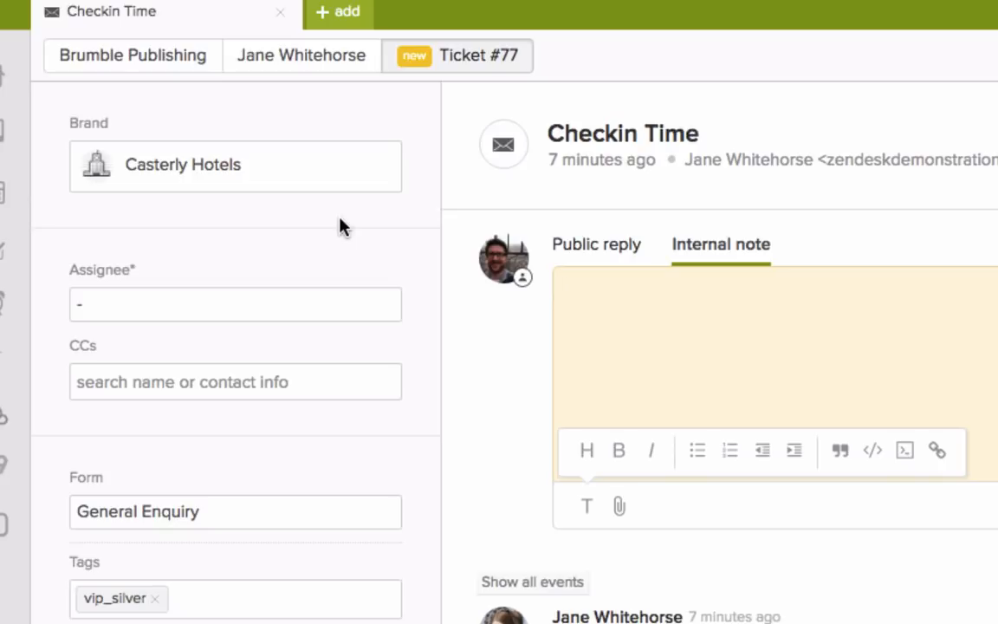
Step: View the brands available for the ticket and keep Casterly Hotels
click(296, 171)
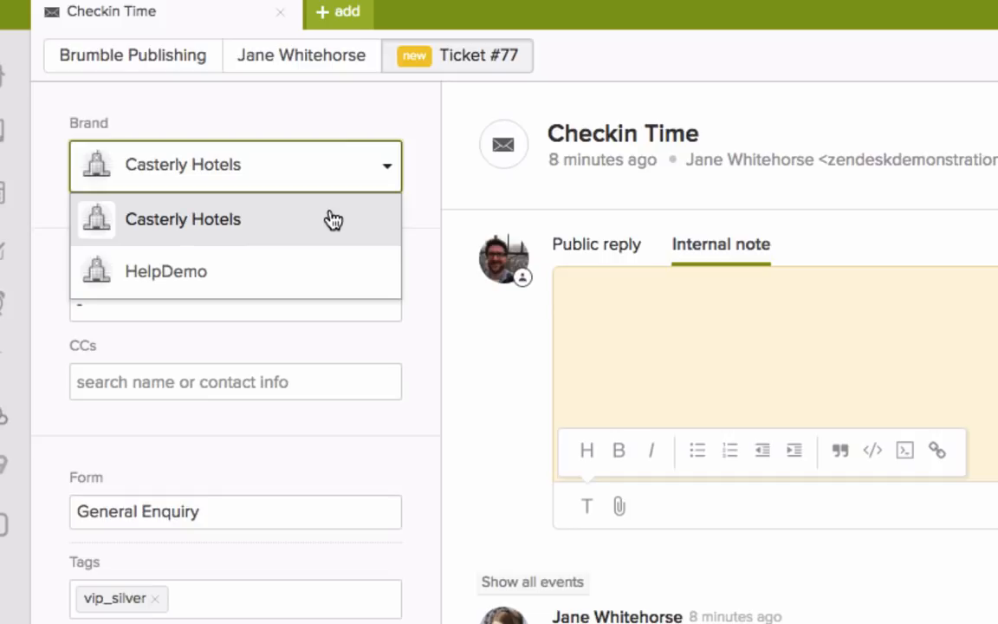
click(388, 123)
Step: Search for a colleague by first name and assign the ticket to them in the Dev group
mouse_move(364, 251)
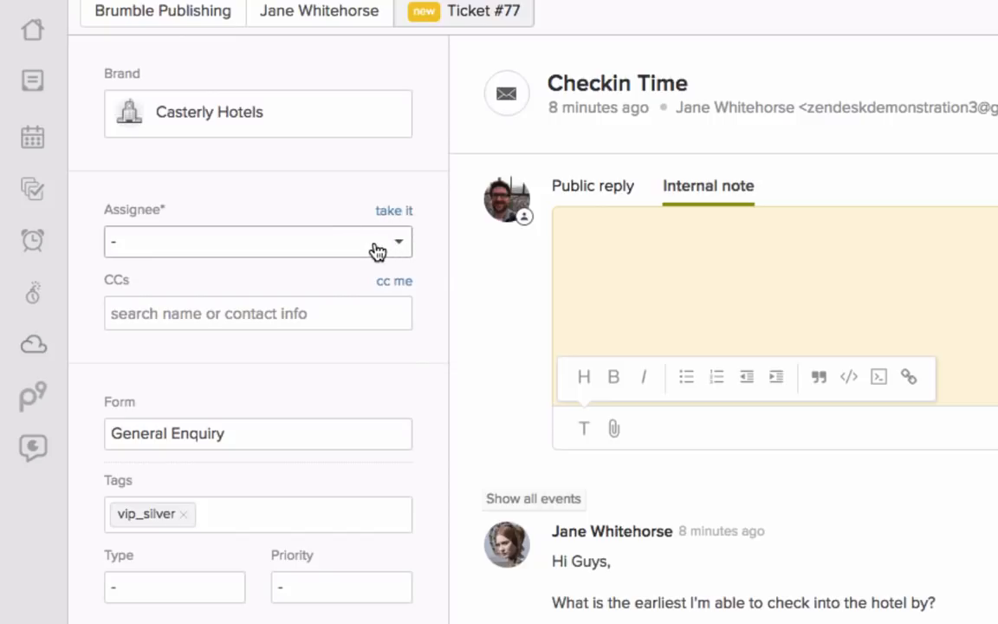
click(375, 244)
text(vince)
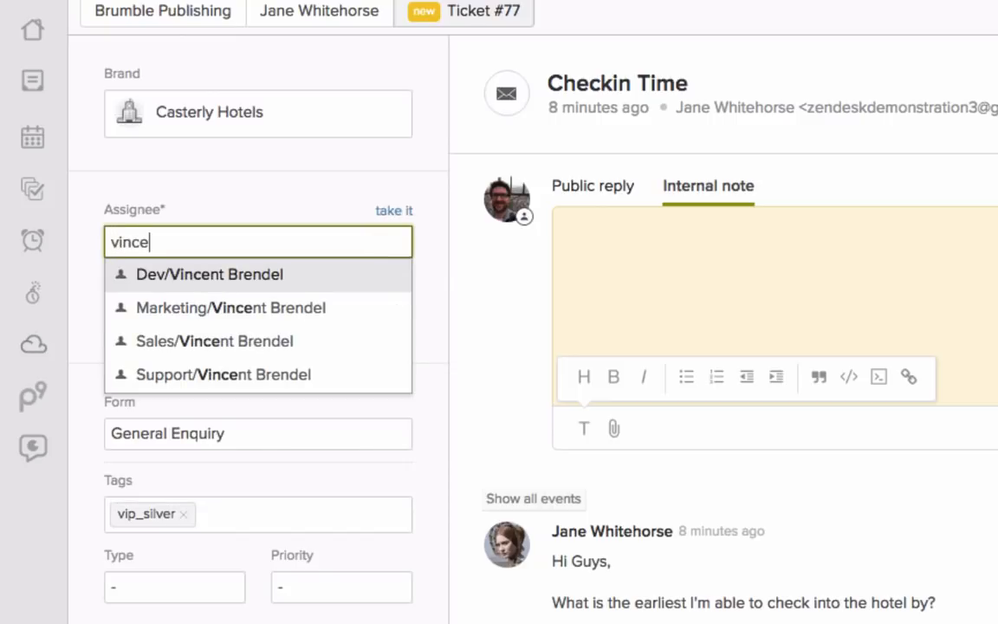
click(307, 273)
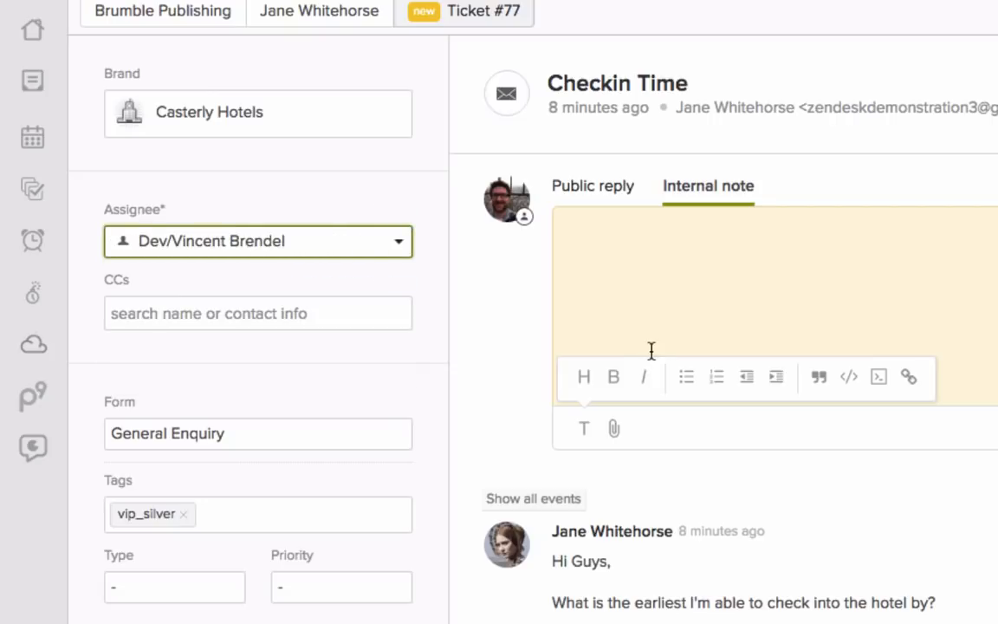
click(605, 271)
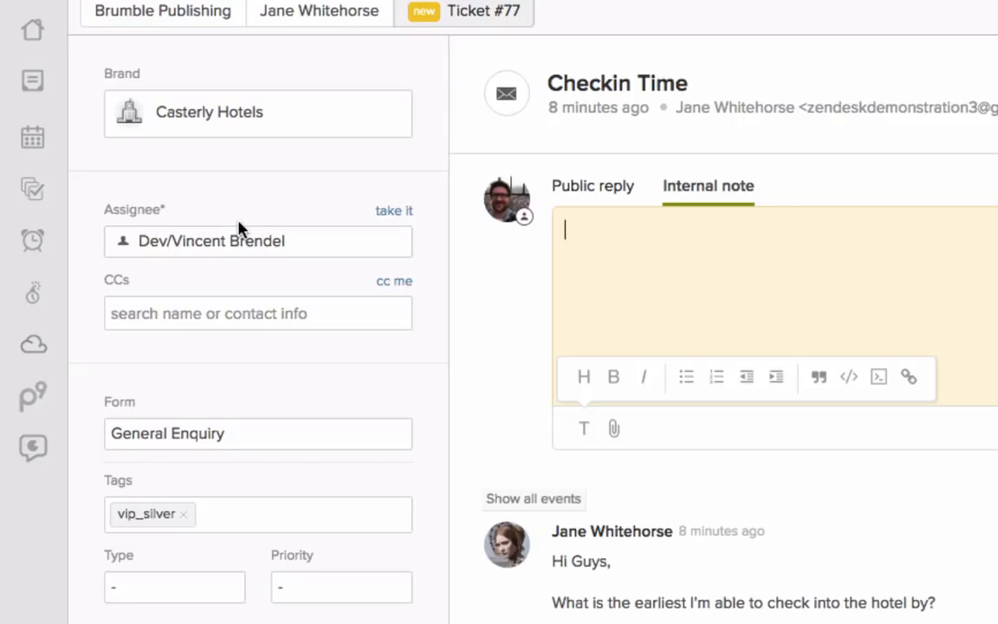
Step: Take over the ticket as the current agent and set the assignee to that agent under the Support group
click(388, 212)
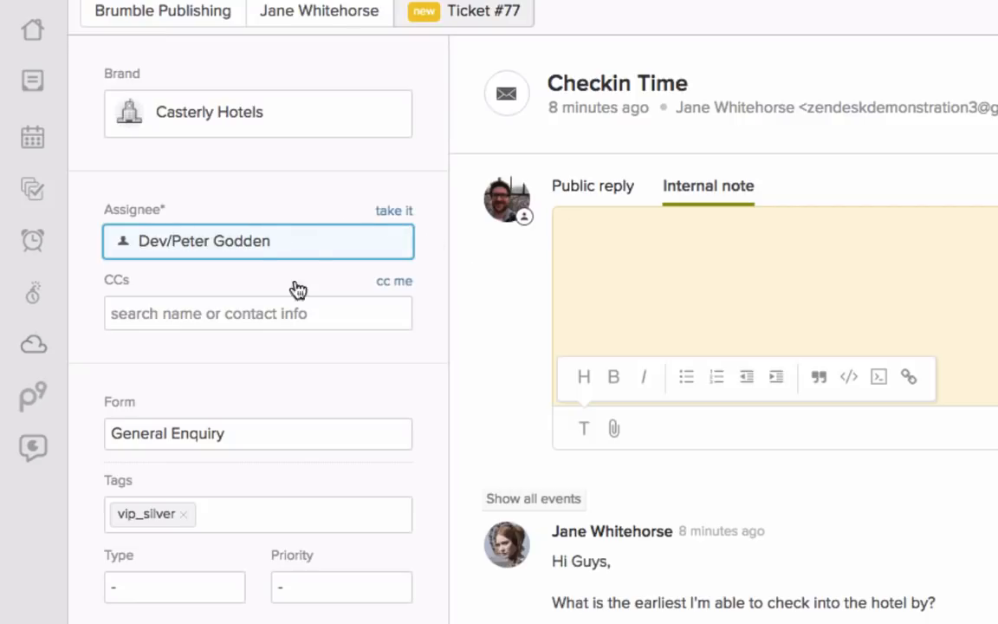
click(278, 241)
click(224, 283)
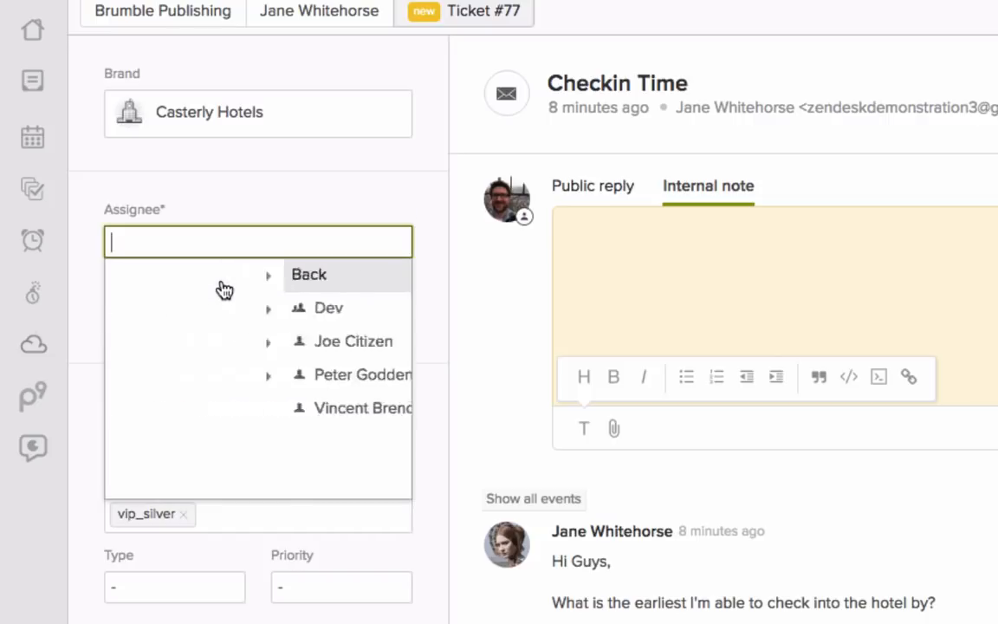
click(224, 378)
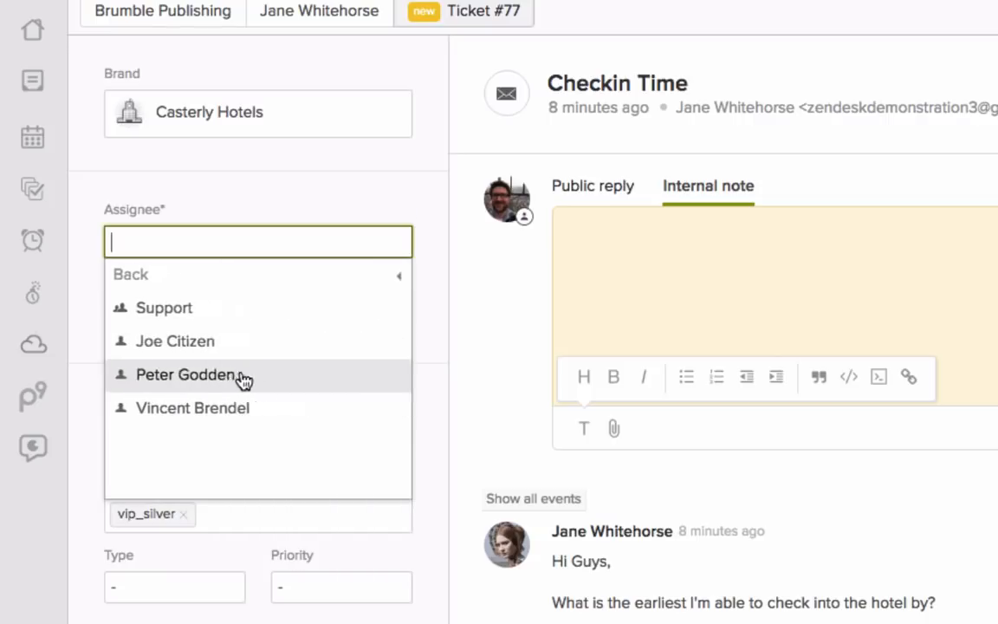
click(287, 374)
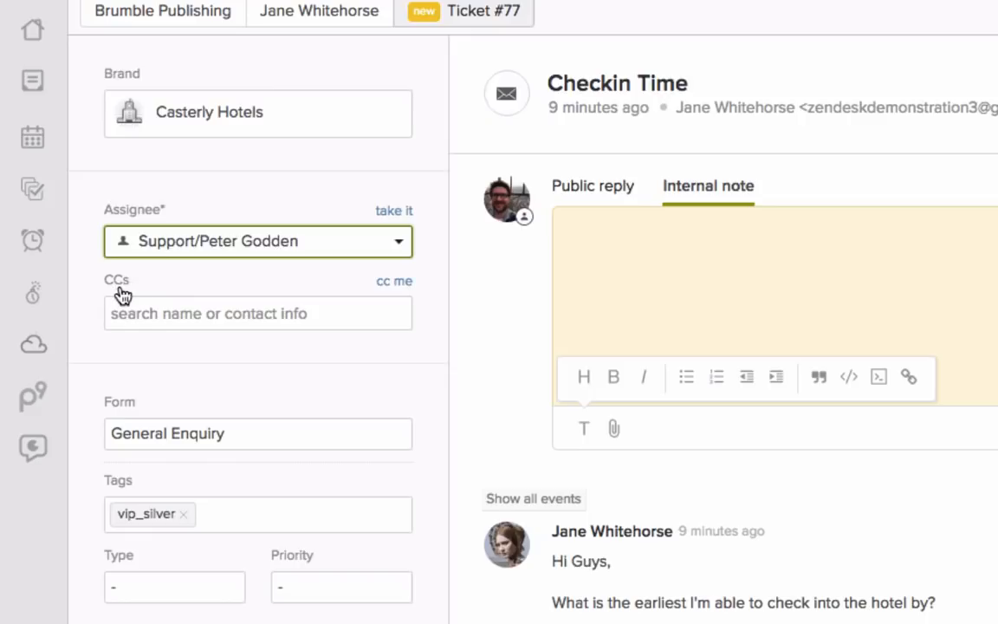
Step: Add the current agent and the colleague found by first name as CCs on the ticket
click(401, 282)
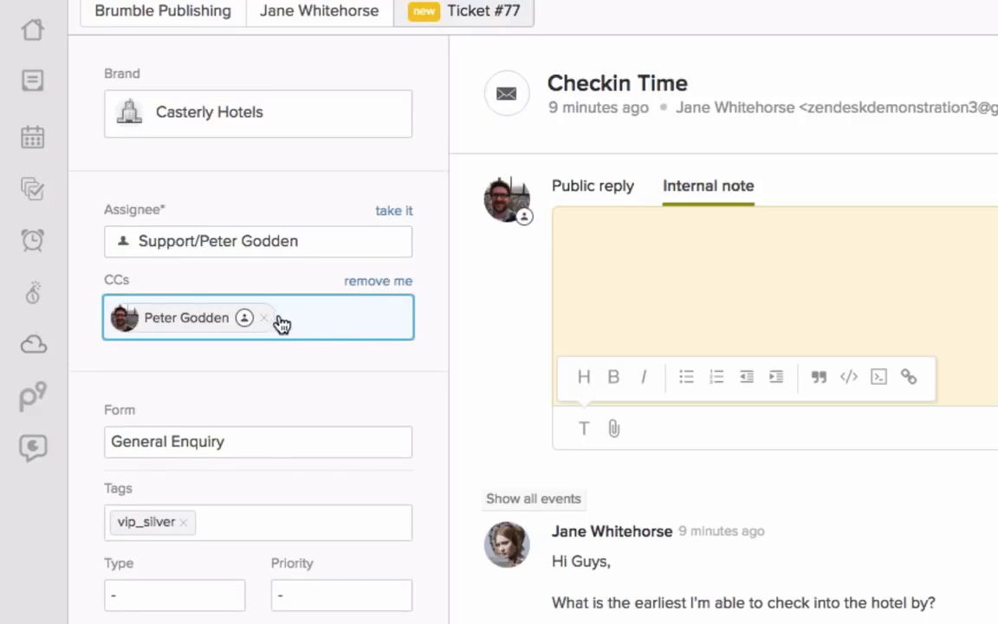
click(314, 324)
text(vince)
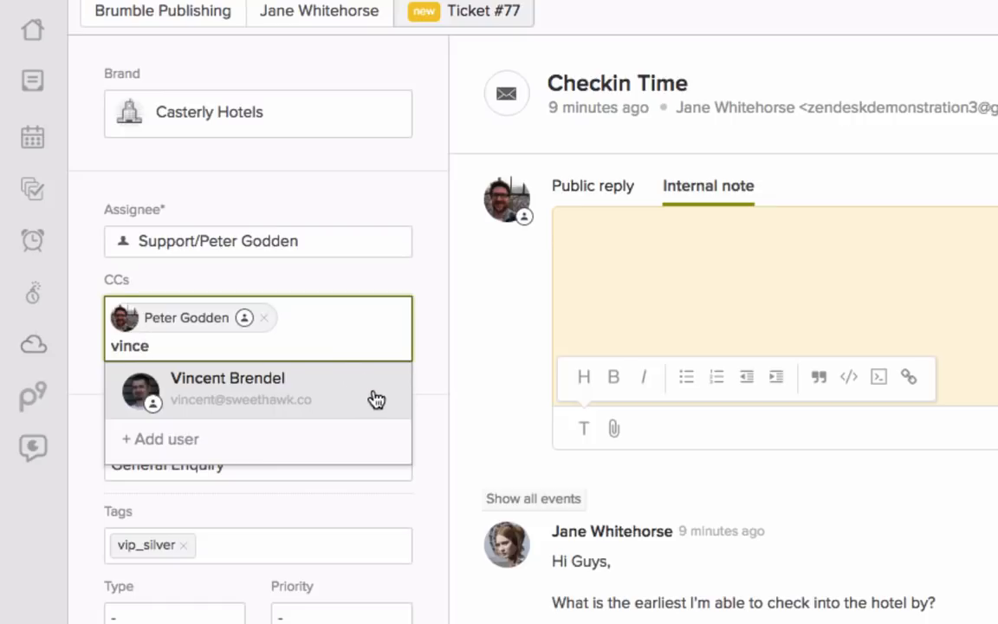
click(327, 397)
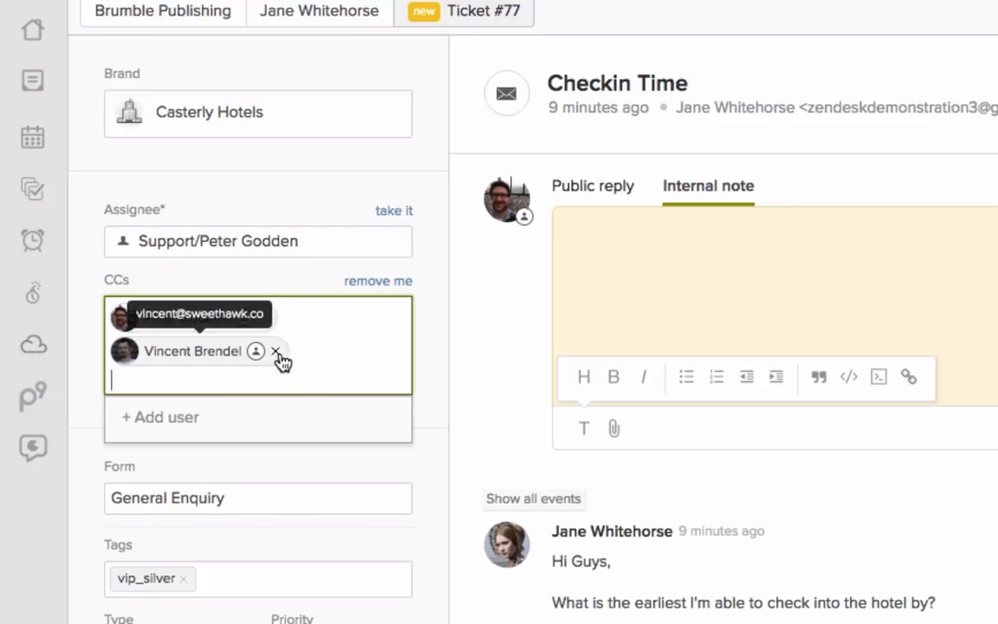
click(433, 384)
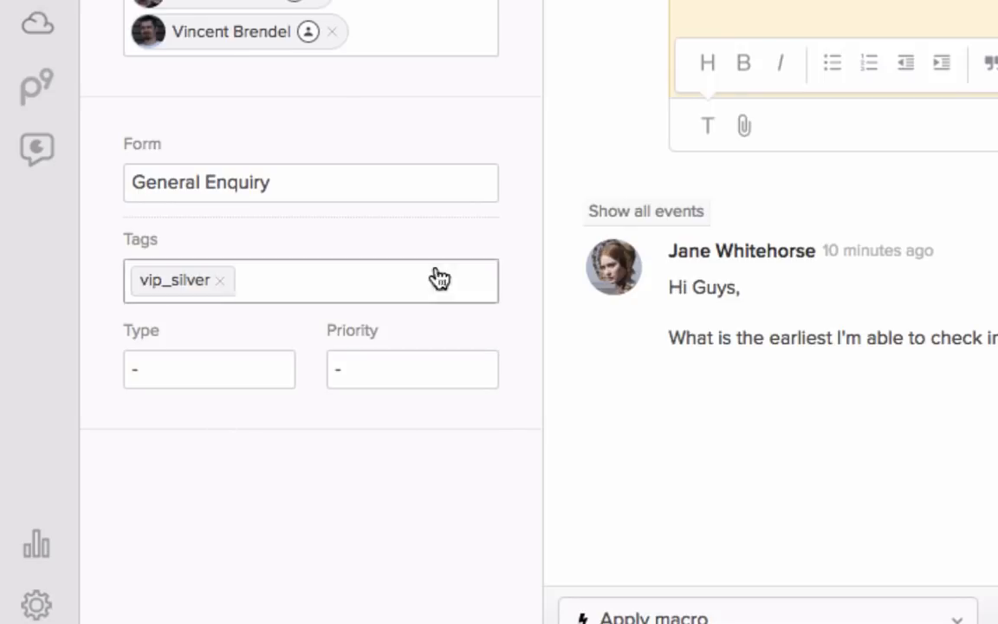
Step: Change the ticket form to Bookings and look through its extra booking fields
click(309, 184)
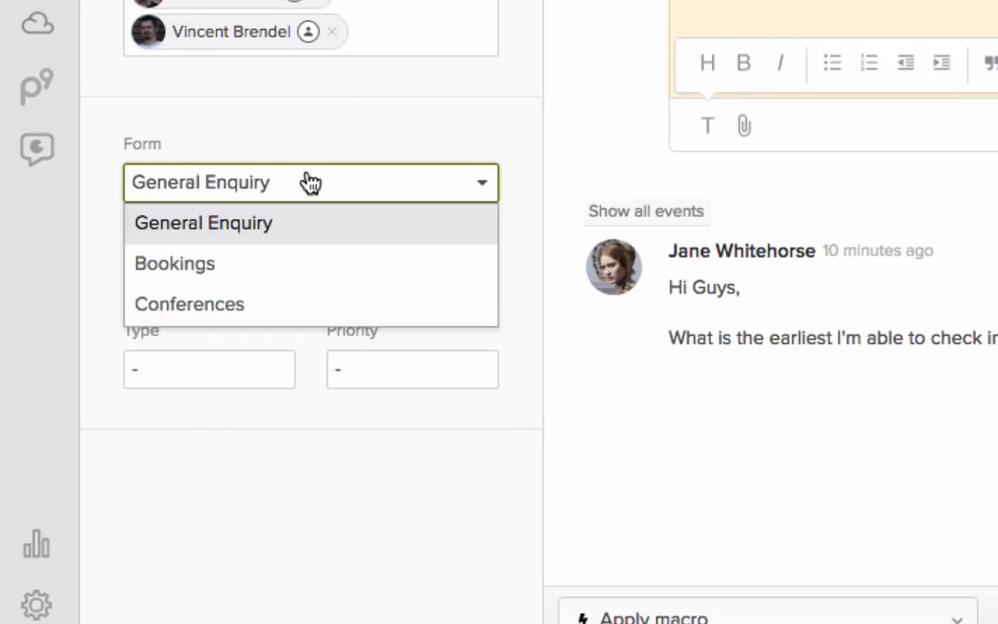
click(283, 257)
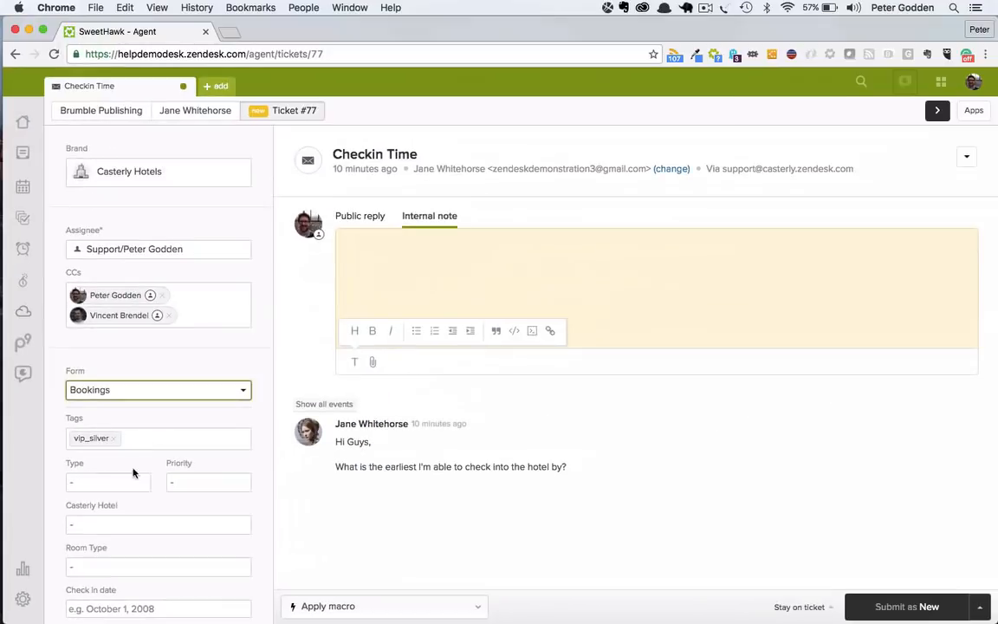
scroll(117, 520, down, 3)
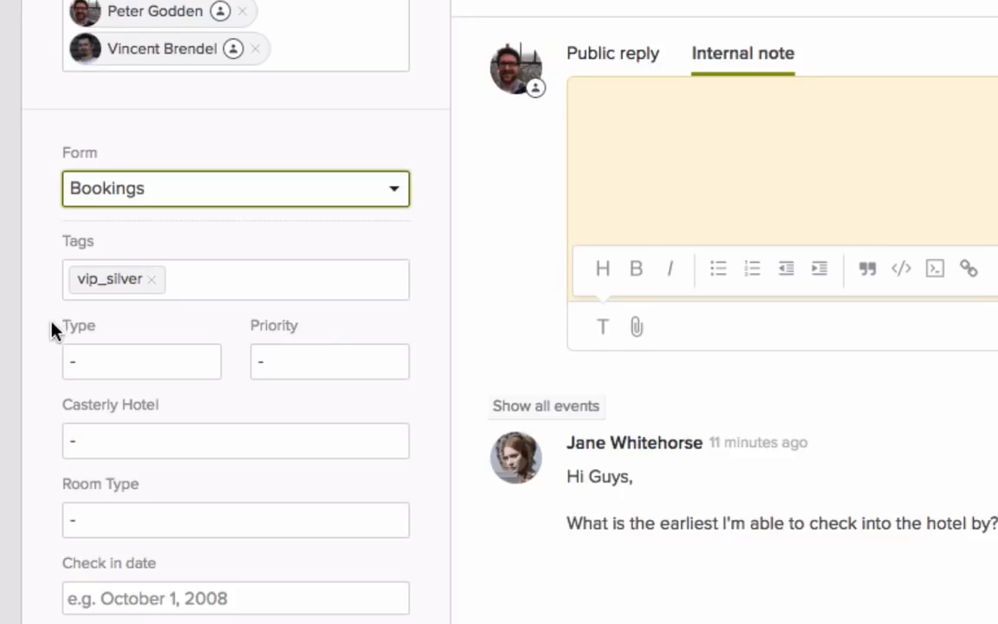
Step: View the available options for the ticket's Type field
click(147, 364)
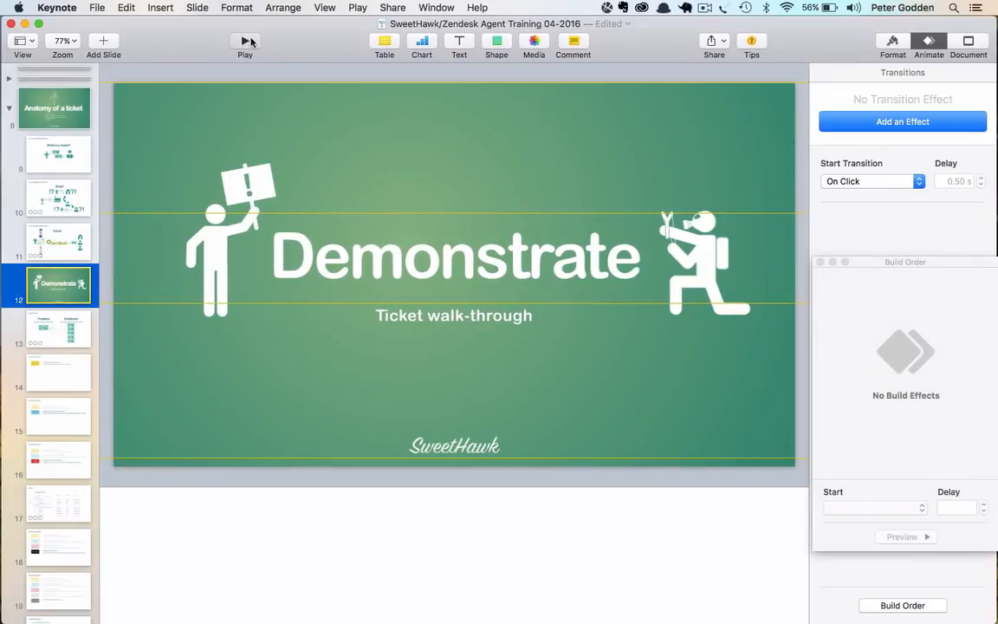
click(247, 41)
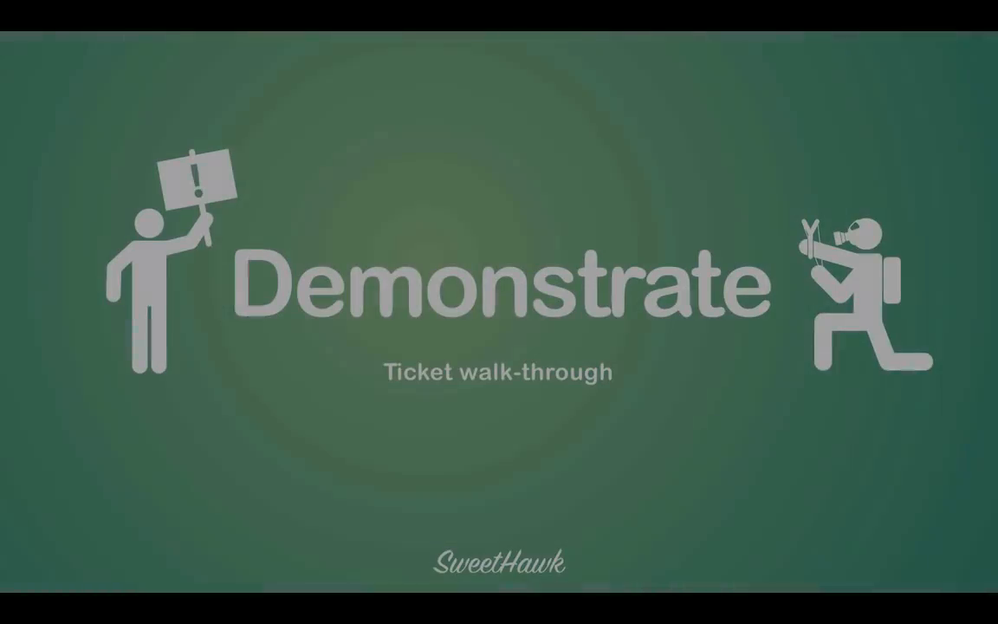
key(Right)
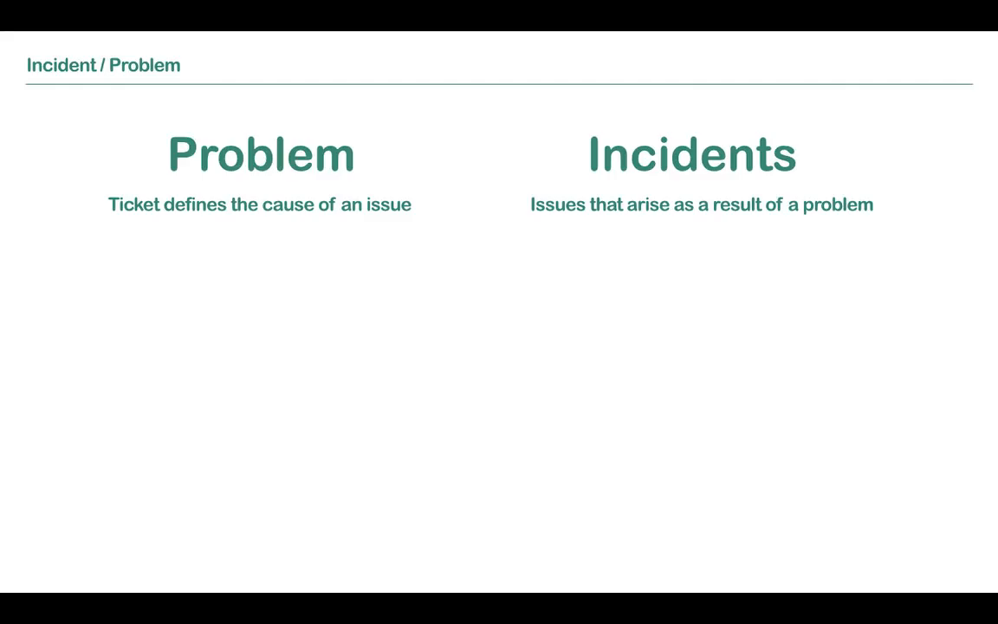
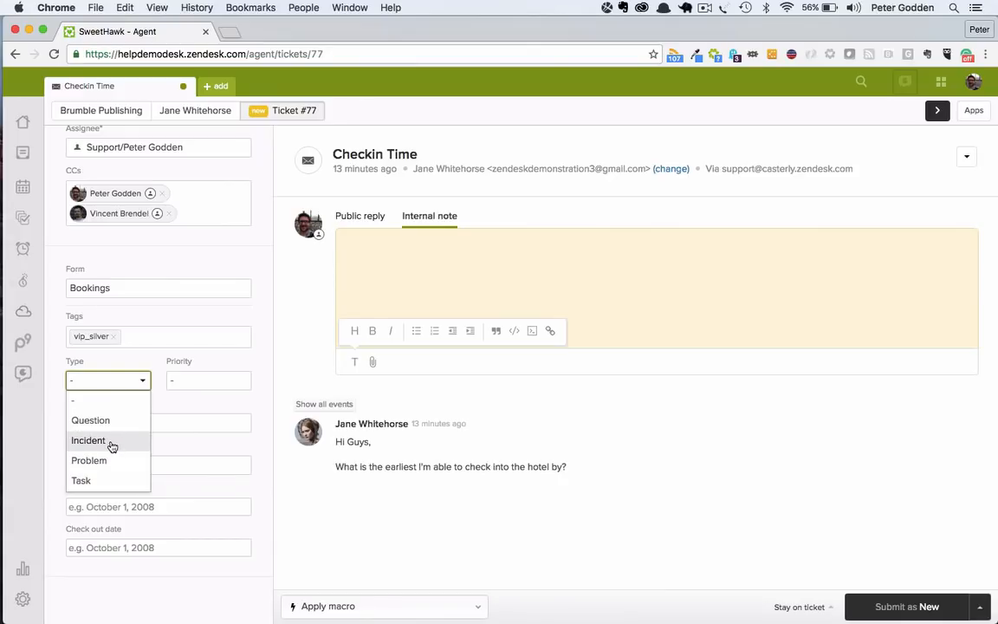
Step: Set the ticket type to Incident linked to problem #74 "Hotel wifi server is broken and needs replacing" and submit the ticket as New
click(112, 443)
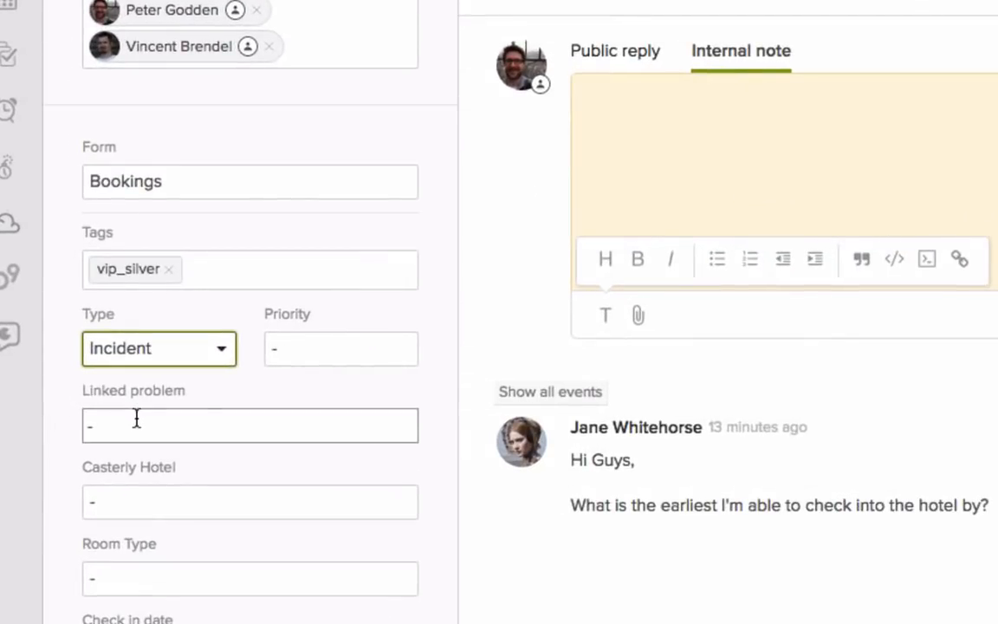
click(136, 418)
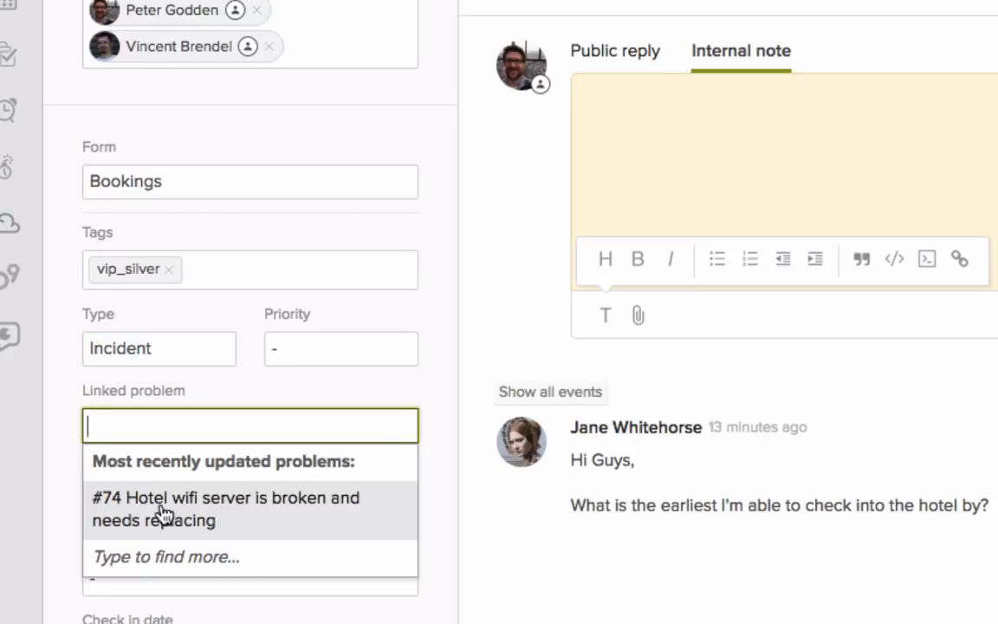
click(306, 514)
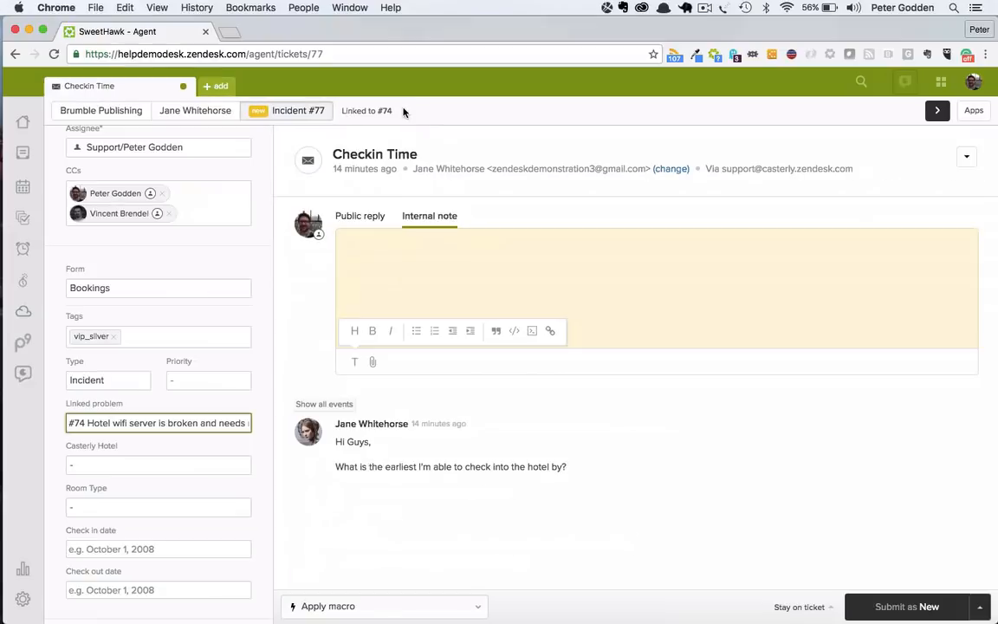
click(897, 607)
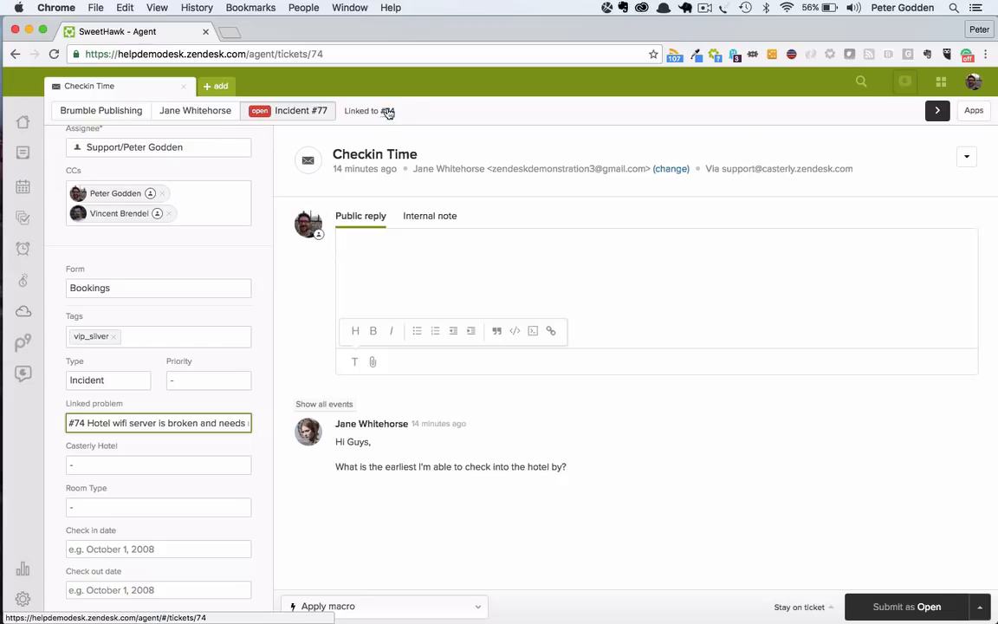
Step: Open linked problem ticket #74, review its list of linked incidents, and return to the Checkin Time ticket
click(388, 112)
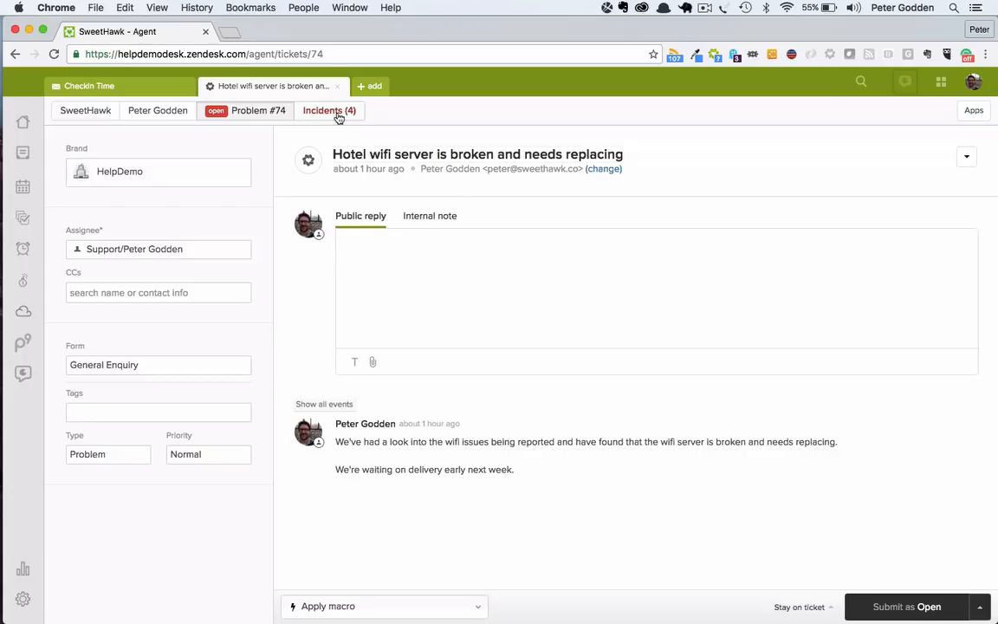
click(307, 110)
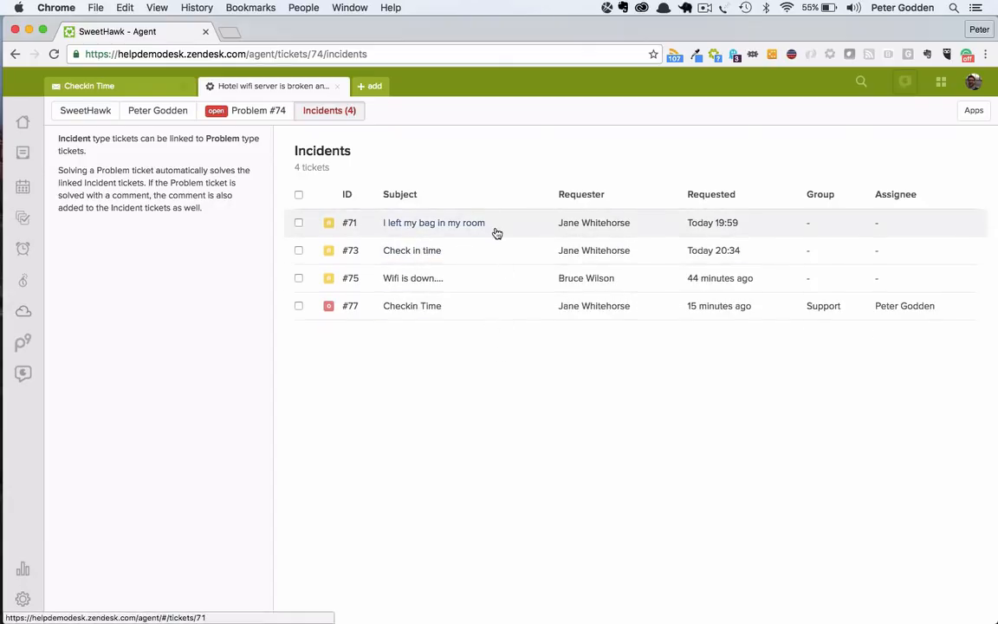
mouse_move(538, 314)
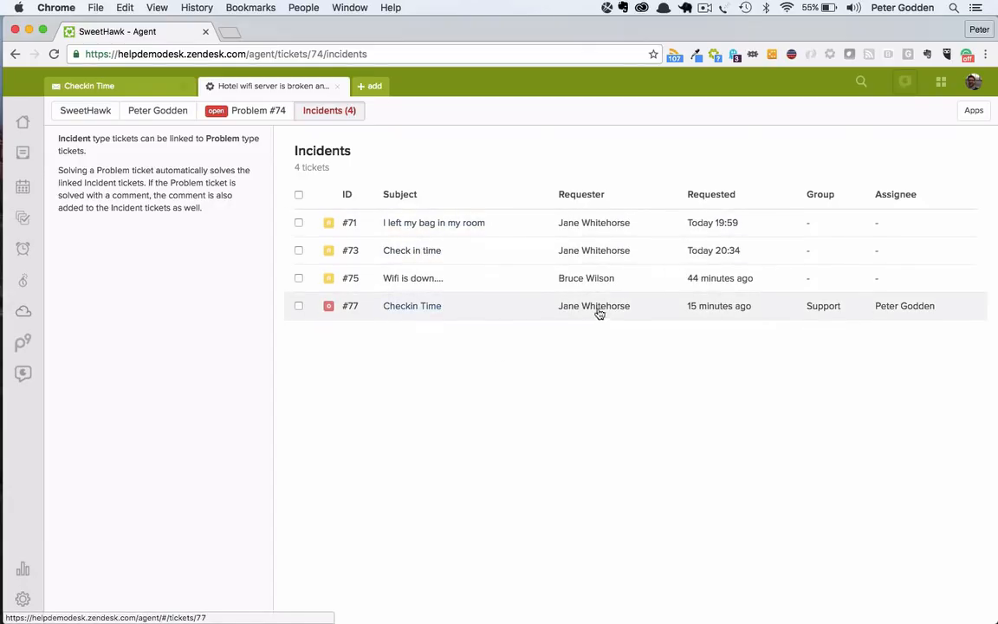
click(271, 113)
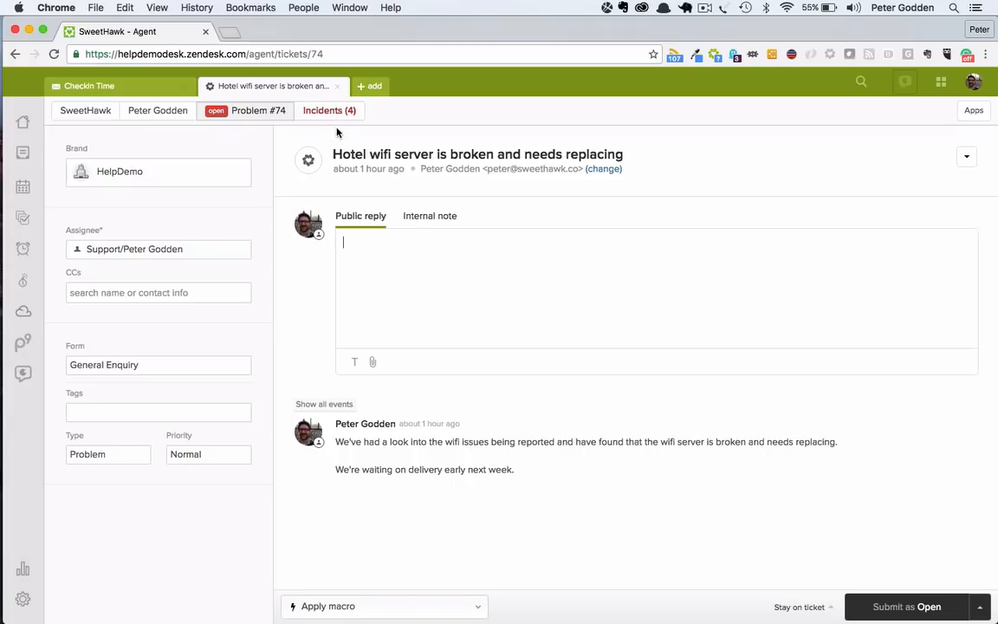
click(91, 86)
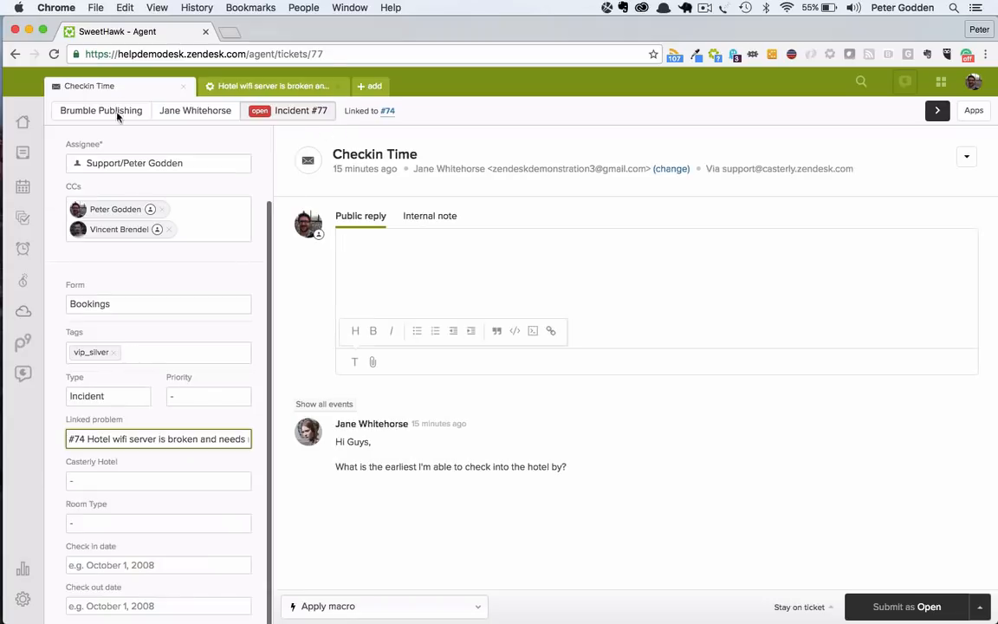
Step: Change the Checkin Time ticket's type to Task with a due date of August 18, 2016
click(125, 397)
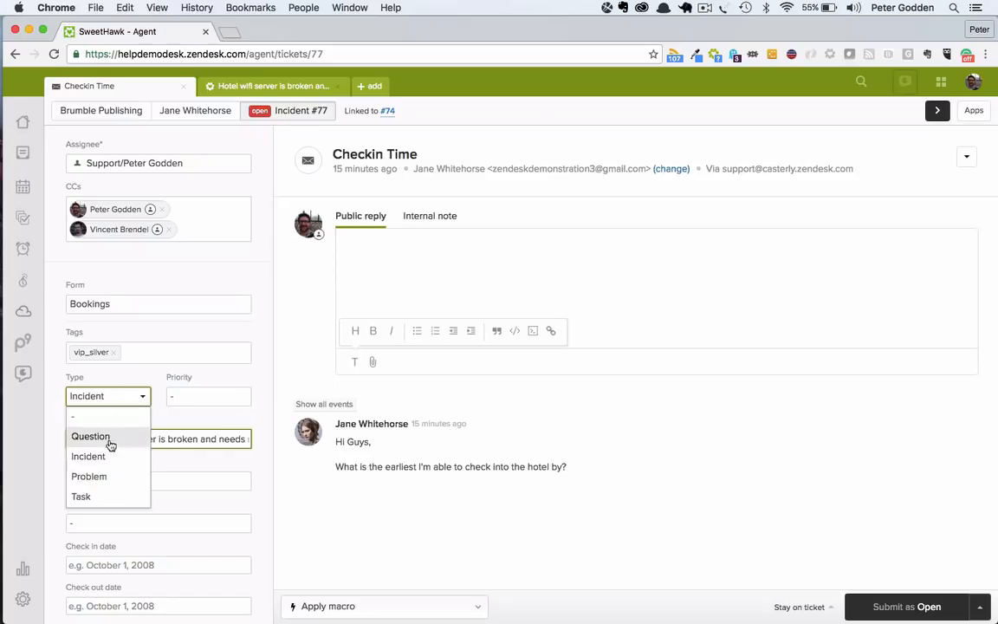
click(102, 500)
scroll(153, 413, down, 2)
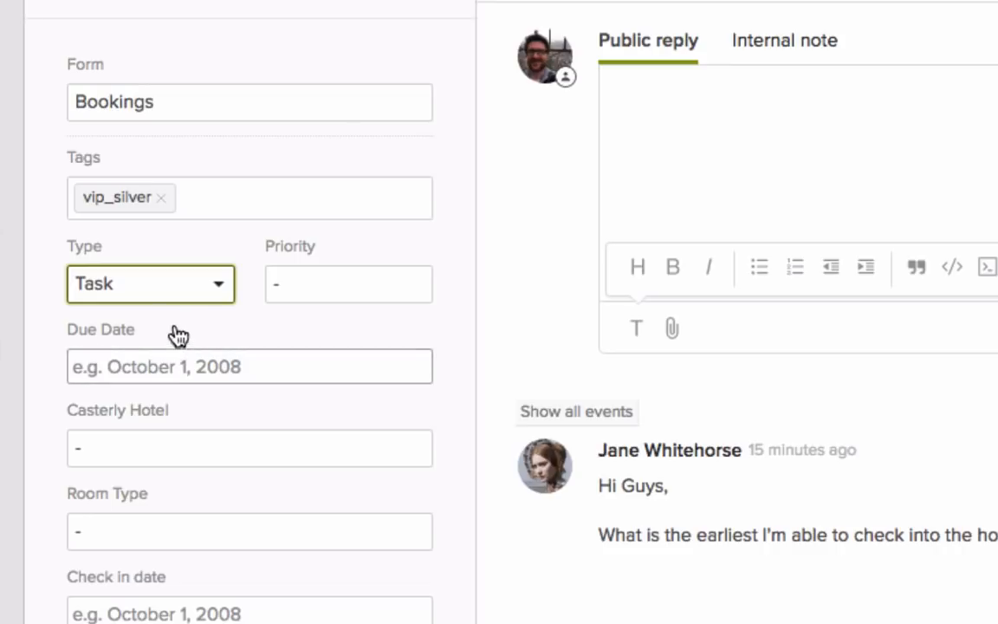
click(135, 362)
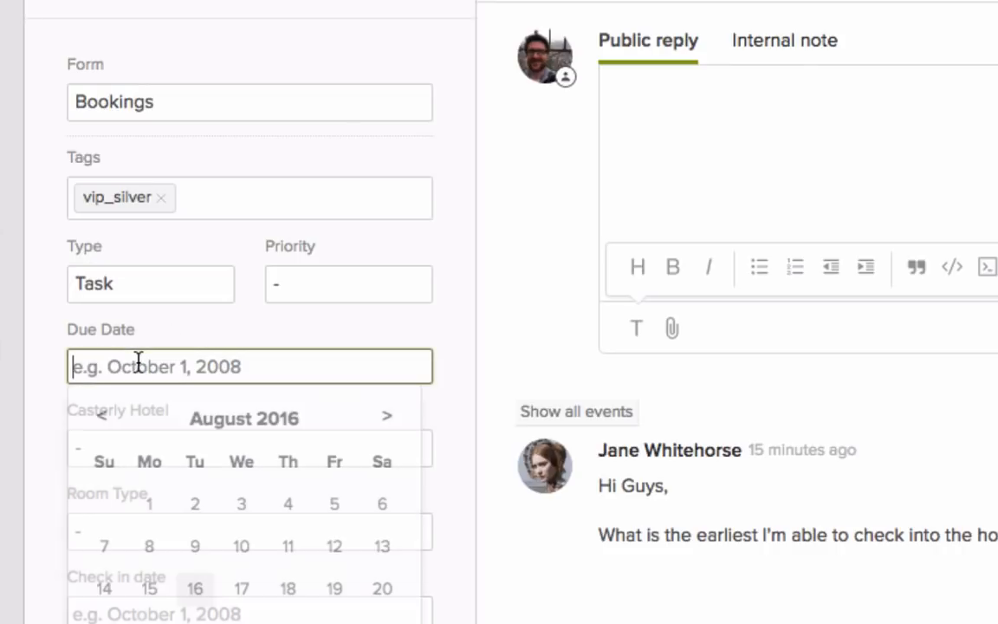
click(288, 591)
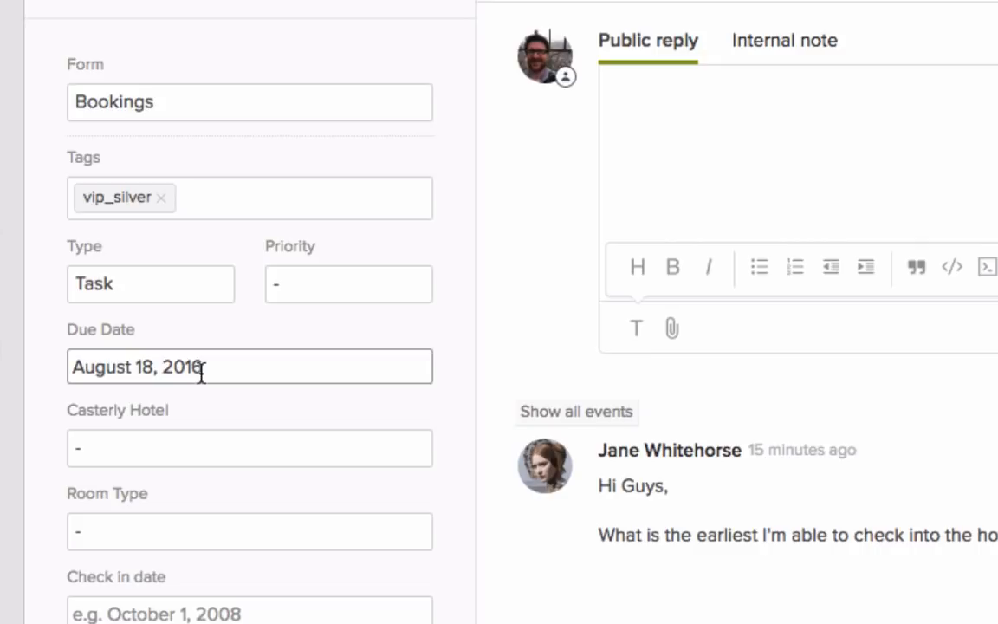
Step: Set the ticket type to Question and its priority to Normal
click(183, 287)
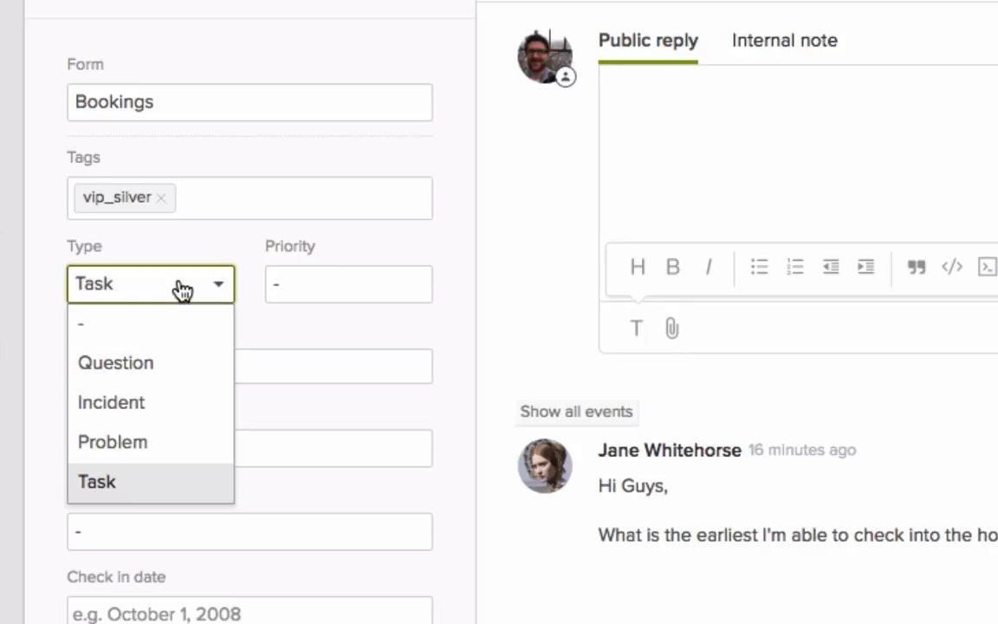
click(160, 363)
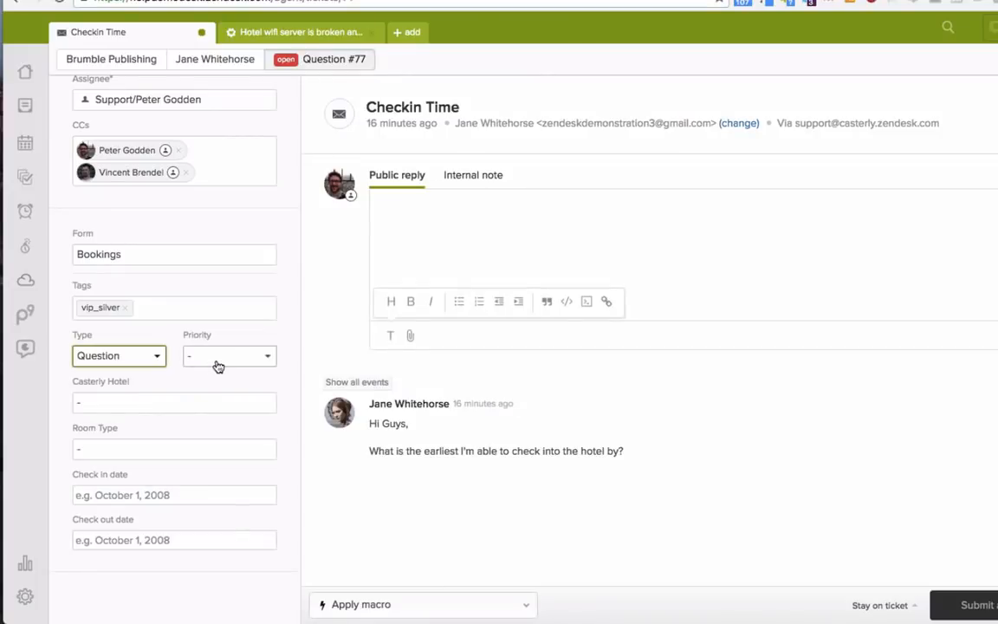
click(218, 364)
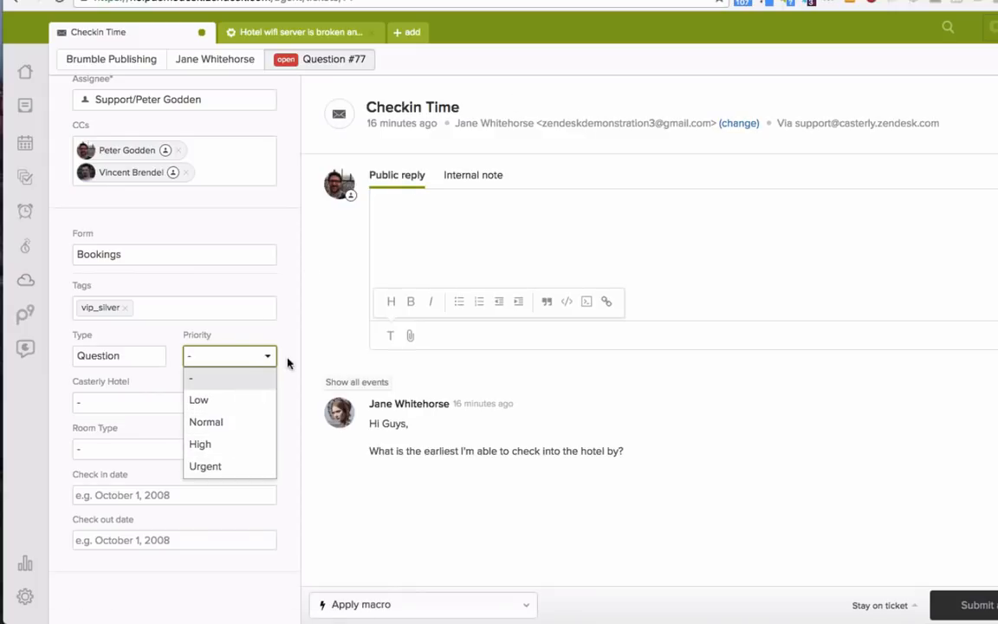
click(230, 423)
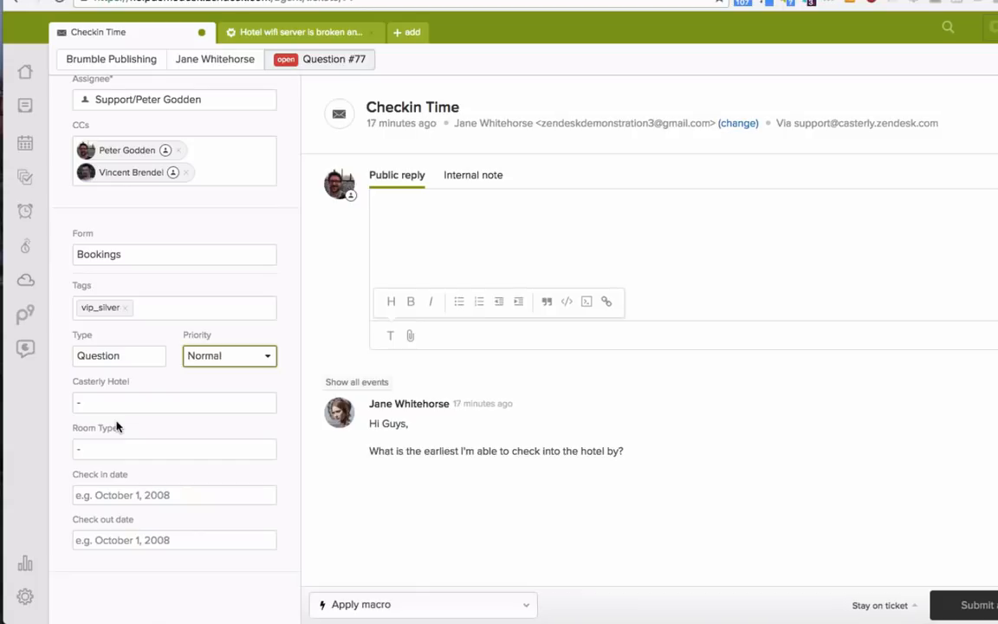
Step: Set the Casterly Hotel field to Rye under Victoria
click(143, 402)
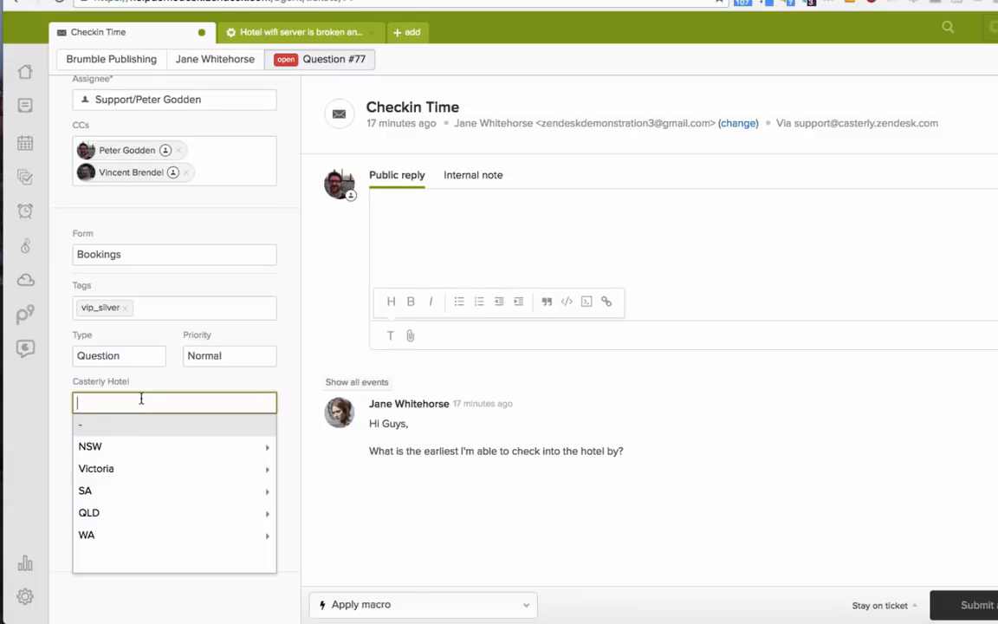
click(151, 473)
click(162, 472)
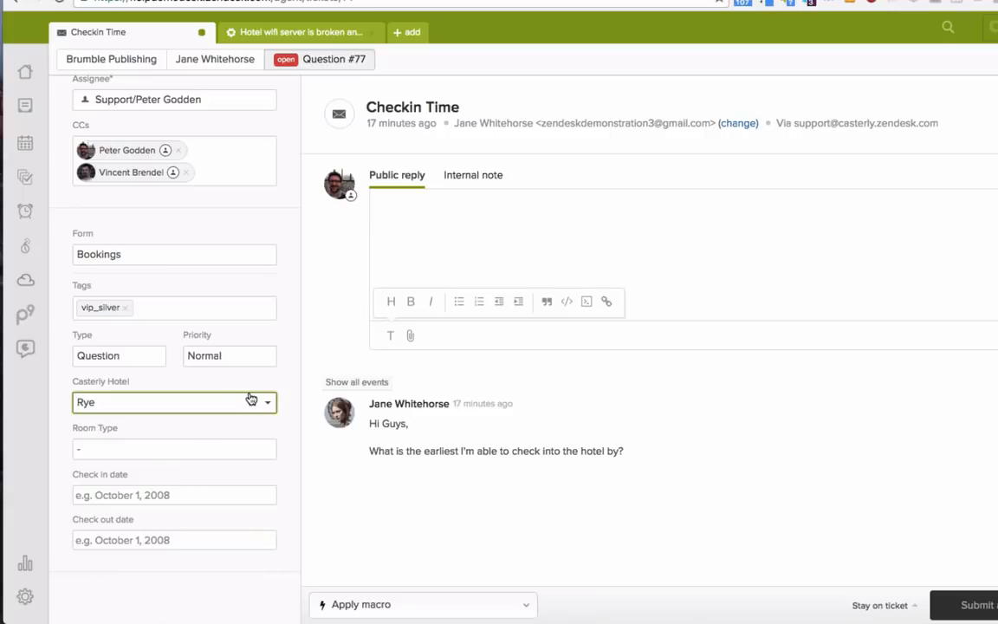
Step: Change the Casterly Hotel field to Geelong under Victoria and set the room type to King
click(222, 405)
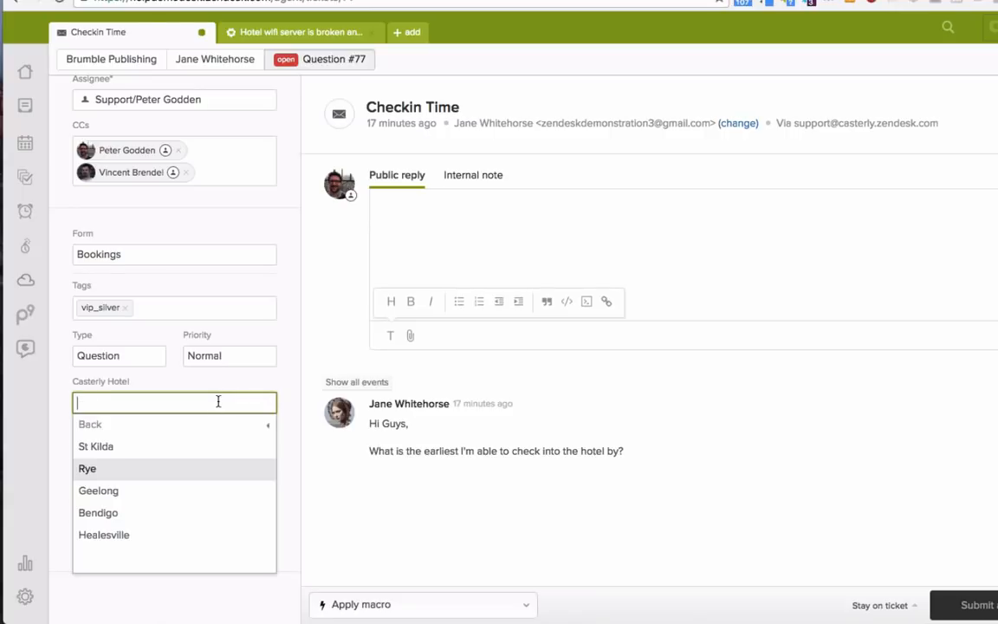
click(198, 428)
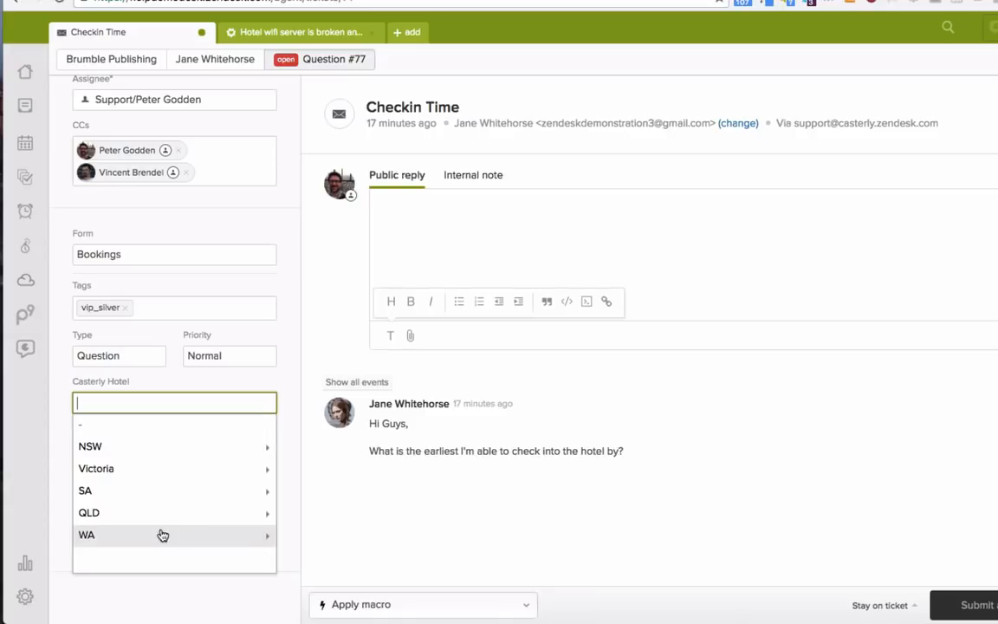
click(196, 469)
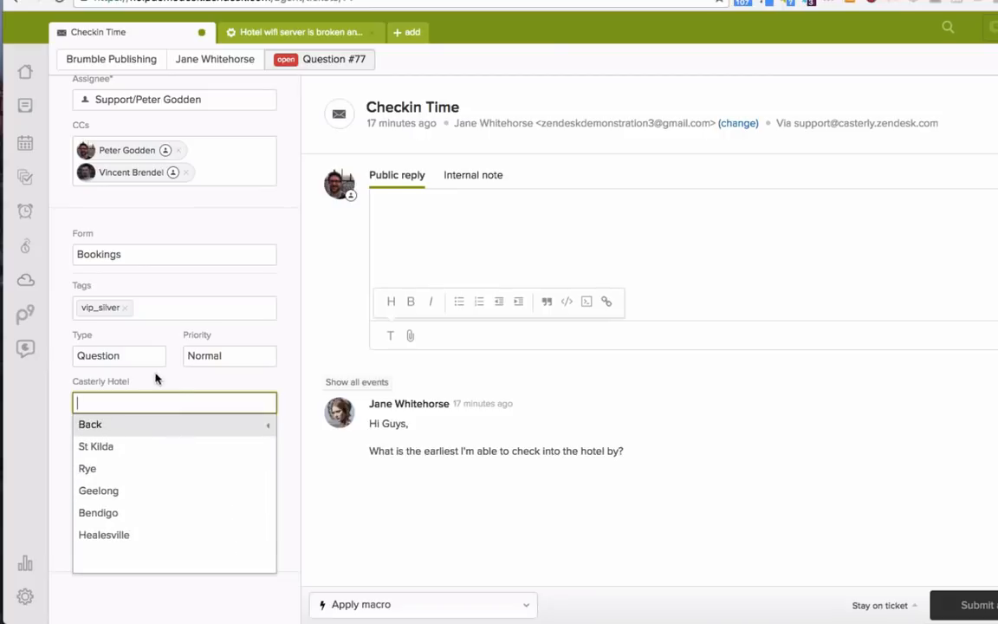
click(192, 495)
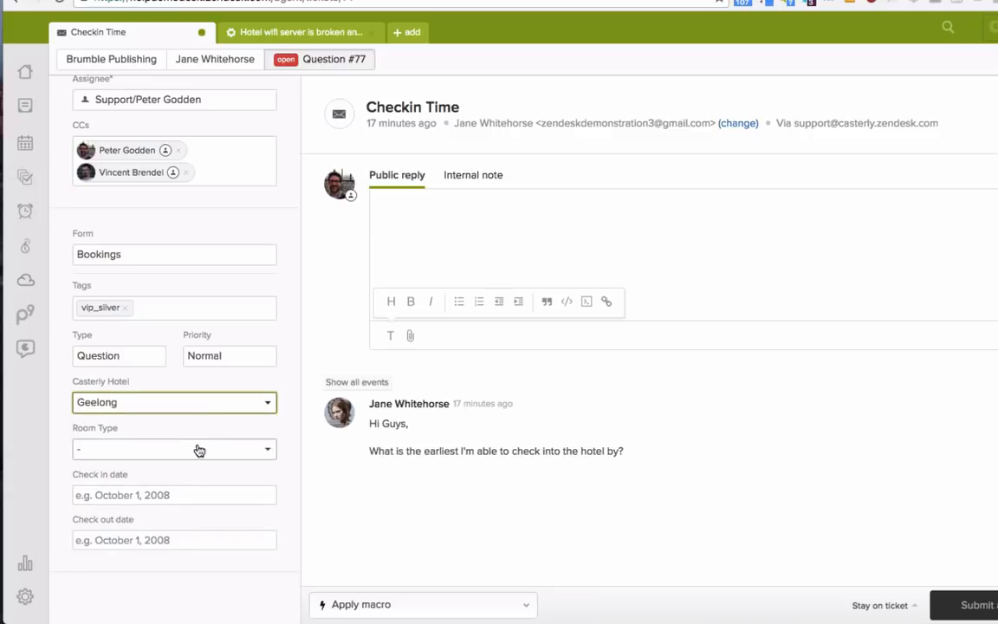
click(198, 449)
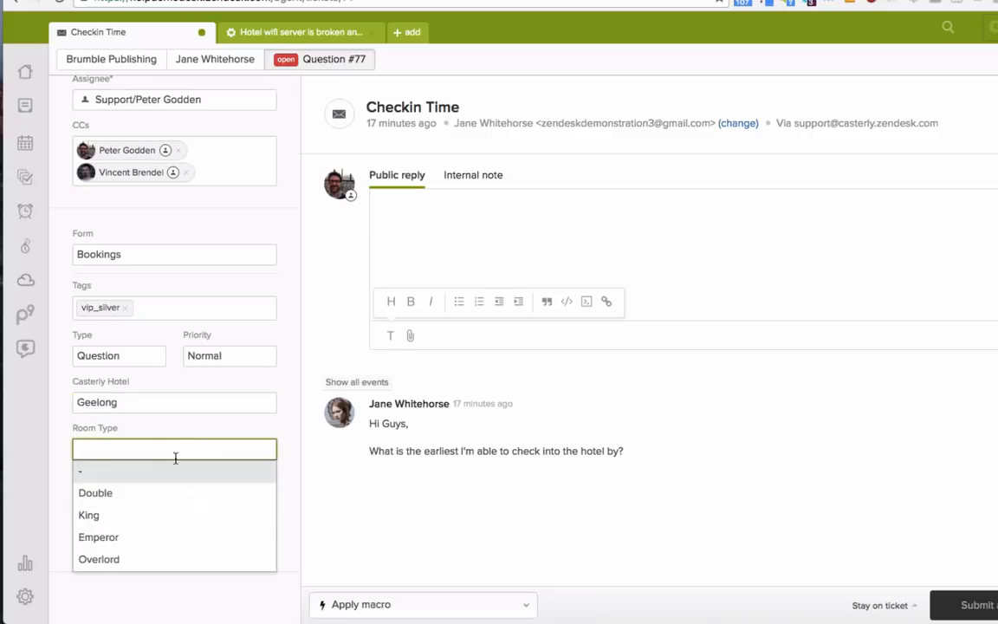
click(144, 514)
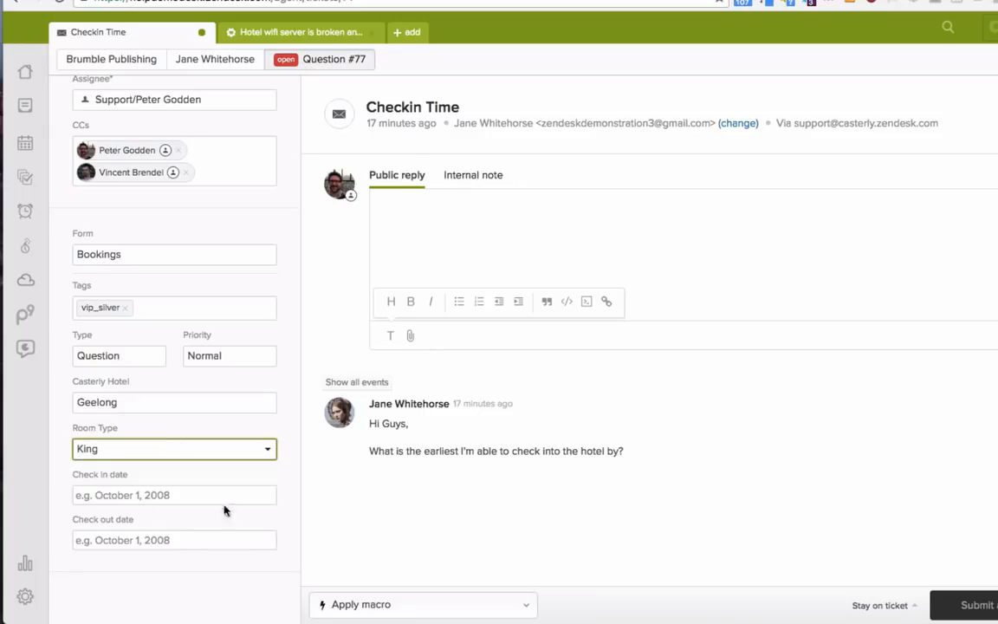
Step: Set the check-in date to August 19, 2016 and the check-out date to August 22, 2016
click(156, 496)
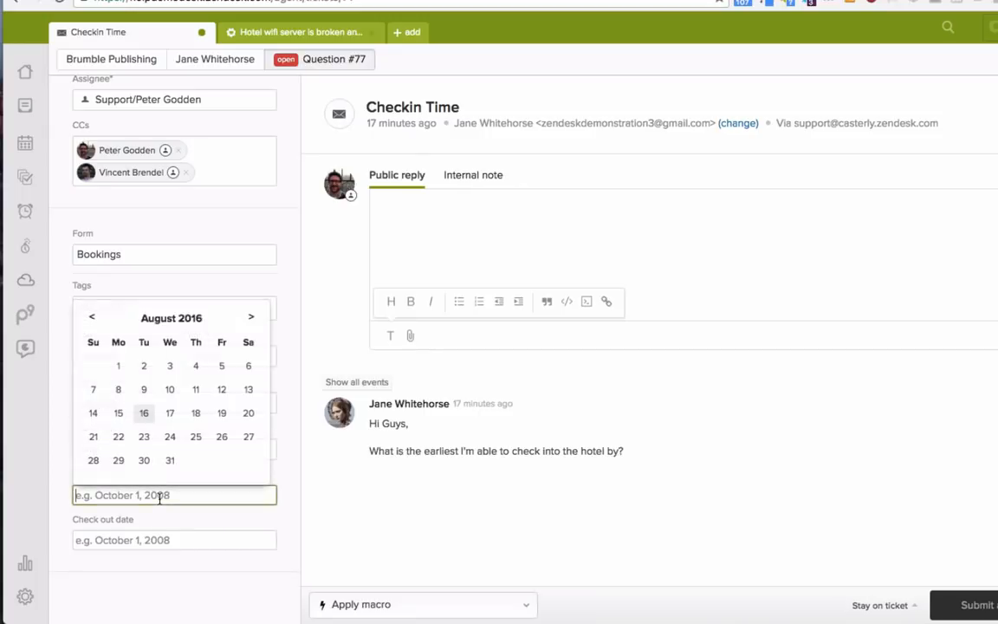
click(224, 417)
click(192, 539)
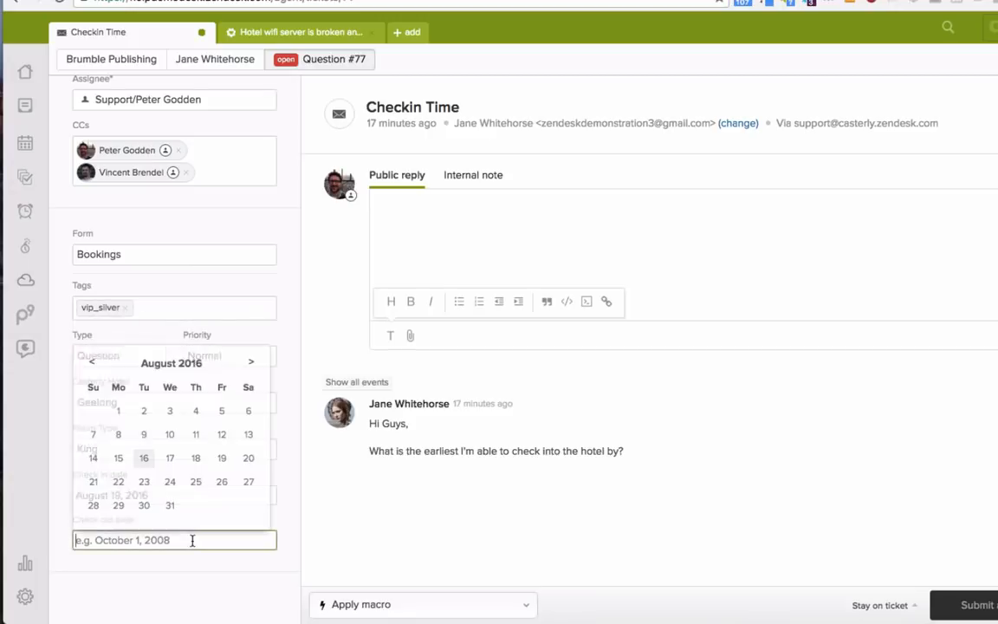
click(119, 482)
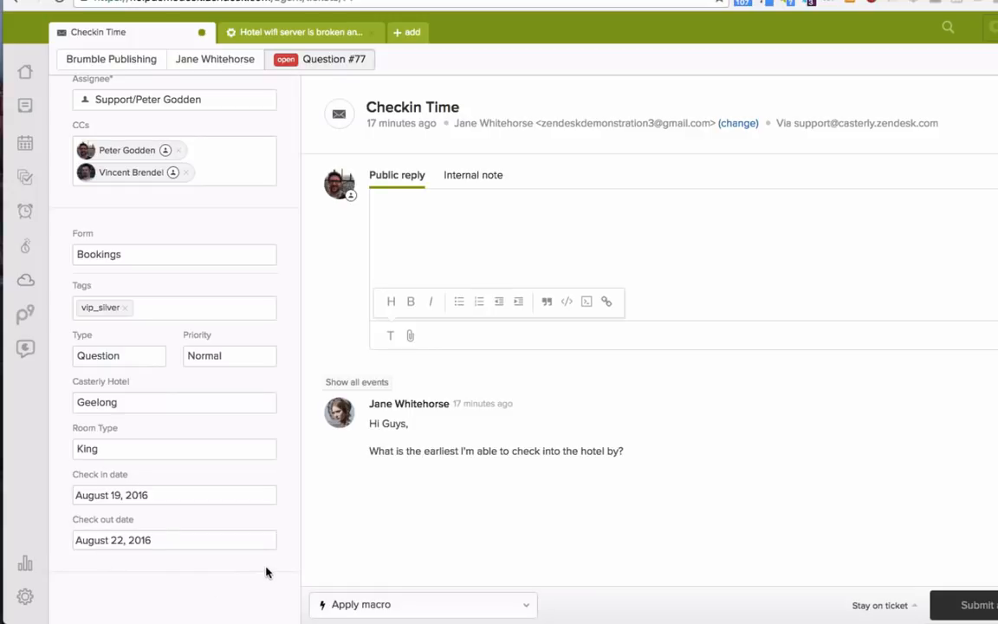
scroll(245, 229, up, 3)
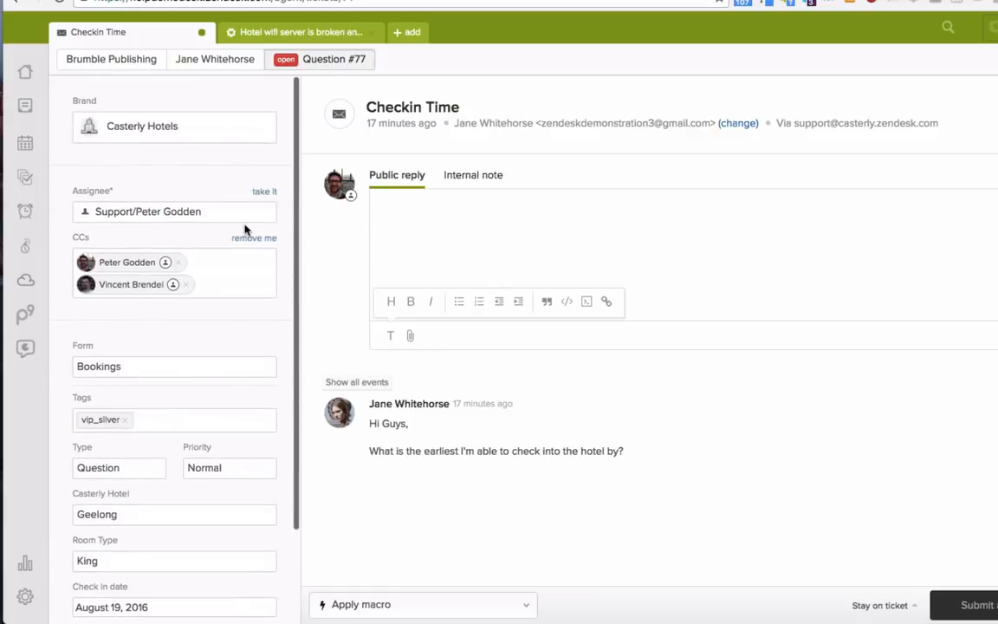
scroll(259, 410, down, 3)
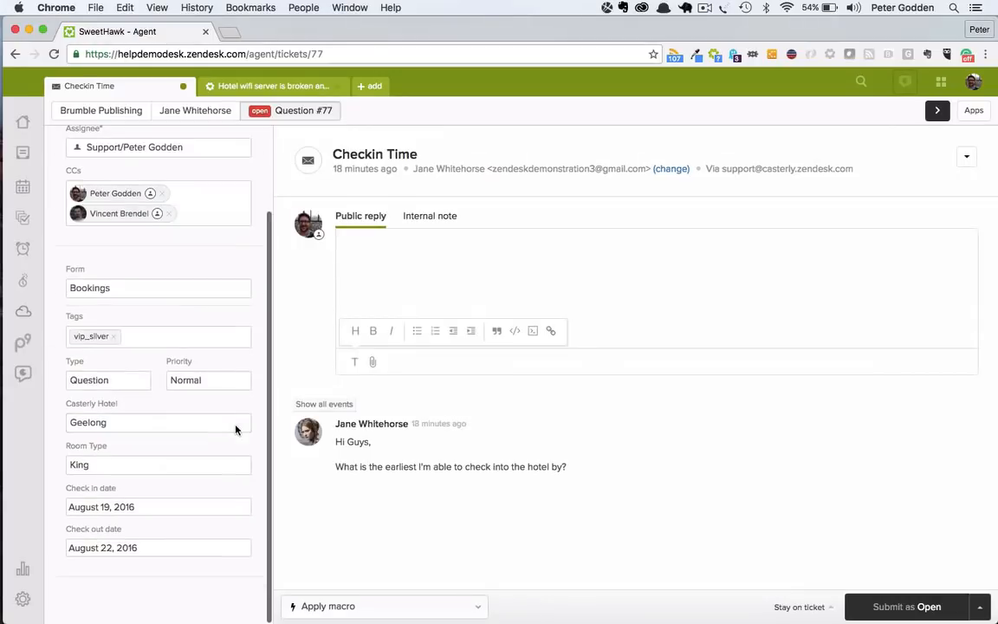
scroll(235, 416, up, 3)
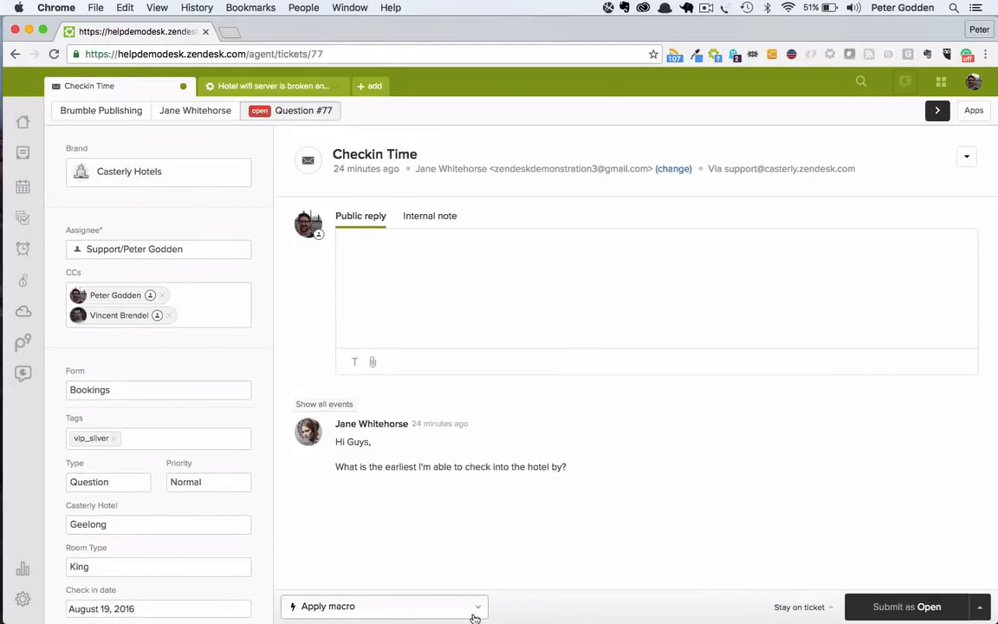
Step: Apply the Check in time macro from the Reservations category and highlight the two body paragraphs of the public reply
click(397, 614)
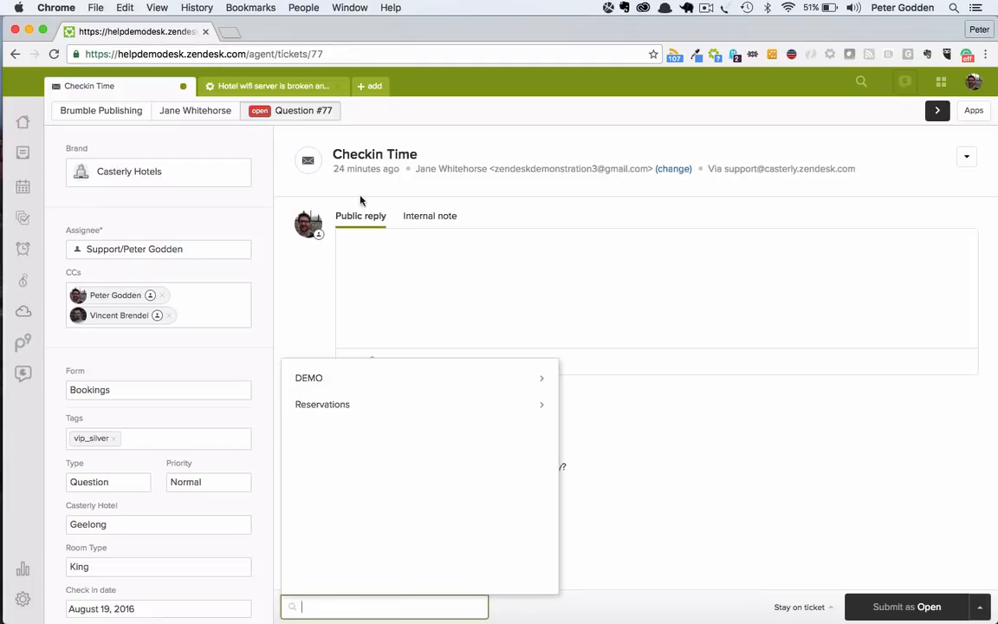
click(391, 407)
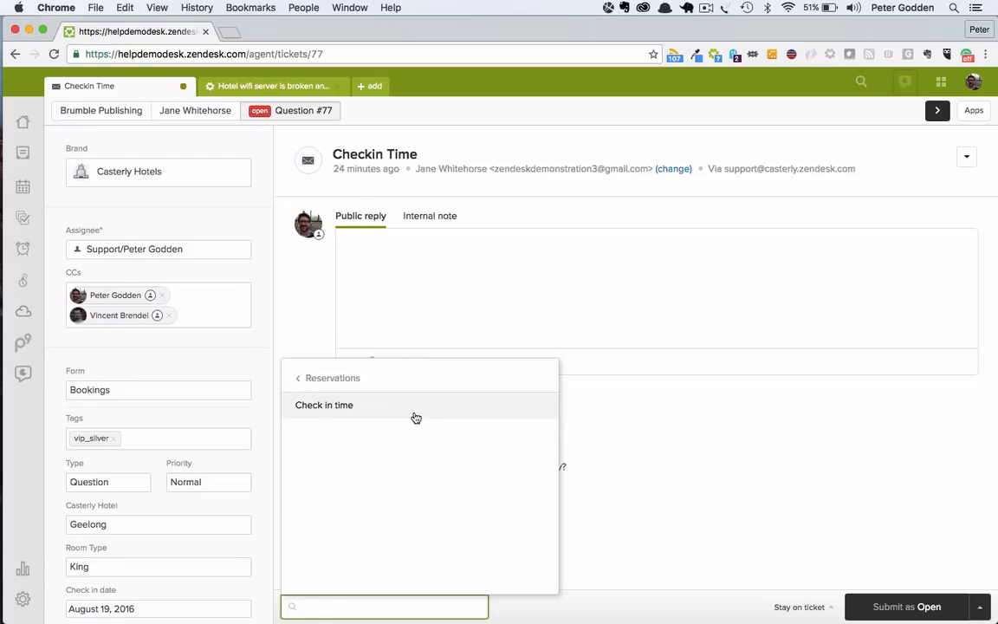
click(413, 411)
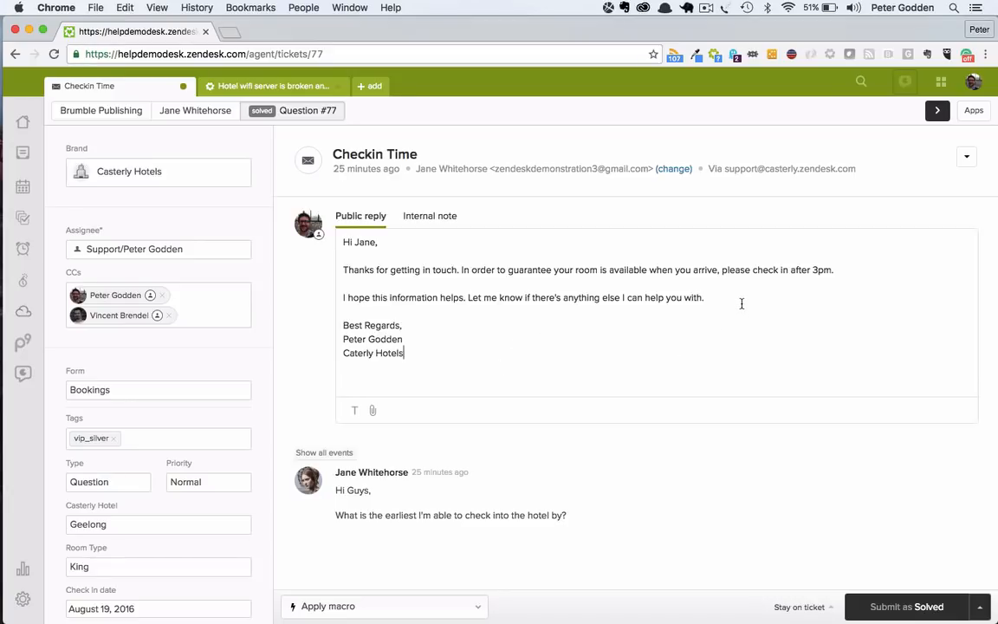
drag(742, 303, 341, 265)
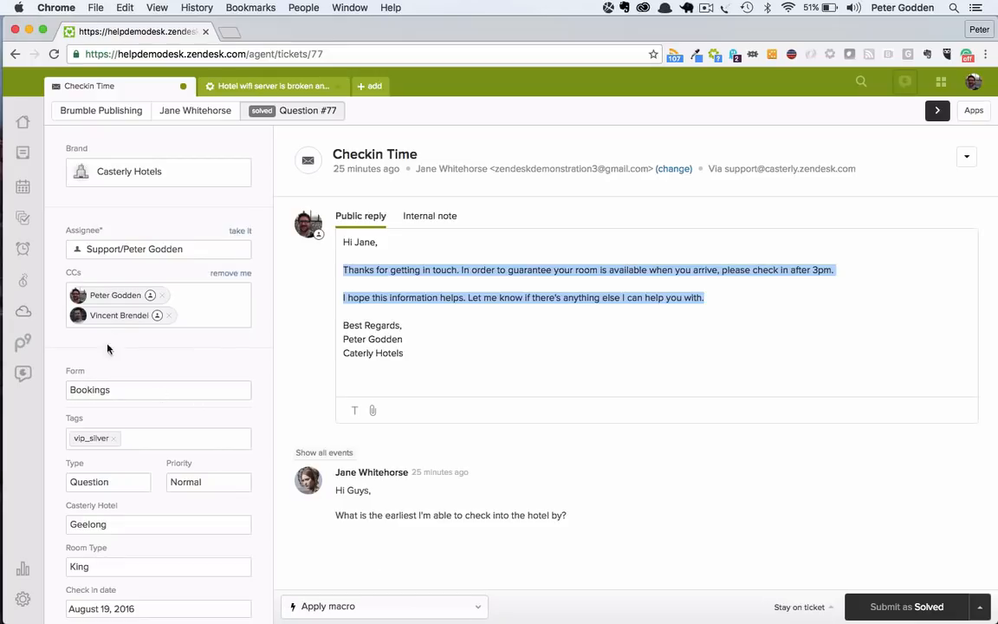
Step: View the remaining booking fields and the ticket's additional actions, and clear the text selection in the public reply
scroll(139, 485, down, 3)
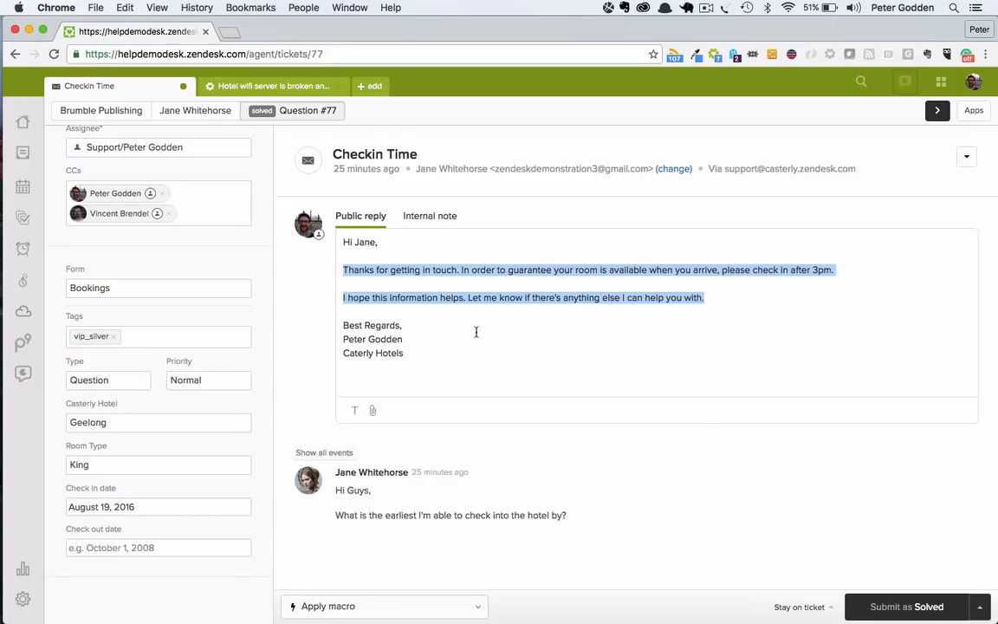
click(967, 157)
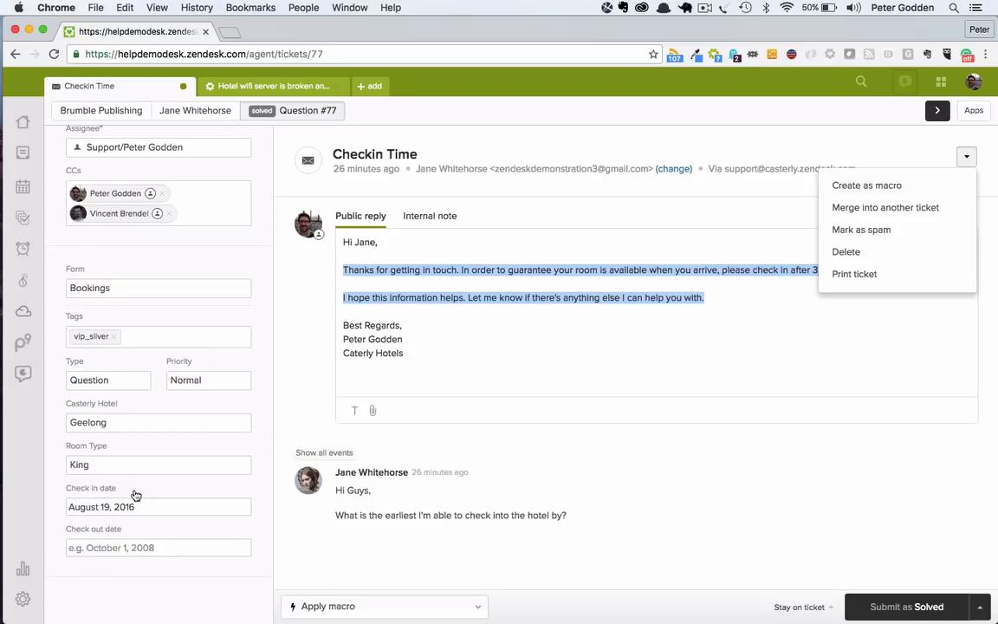
click(586, 378)
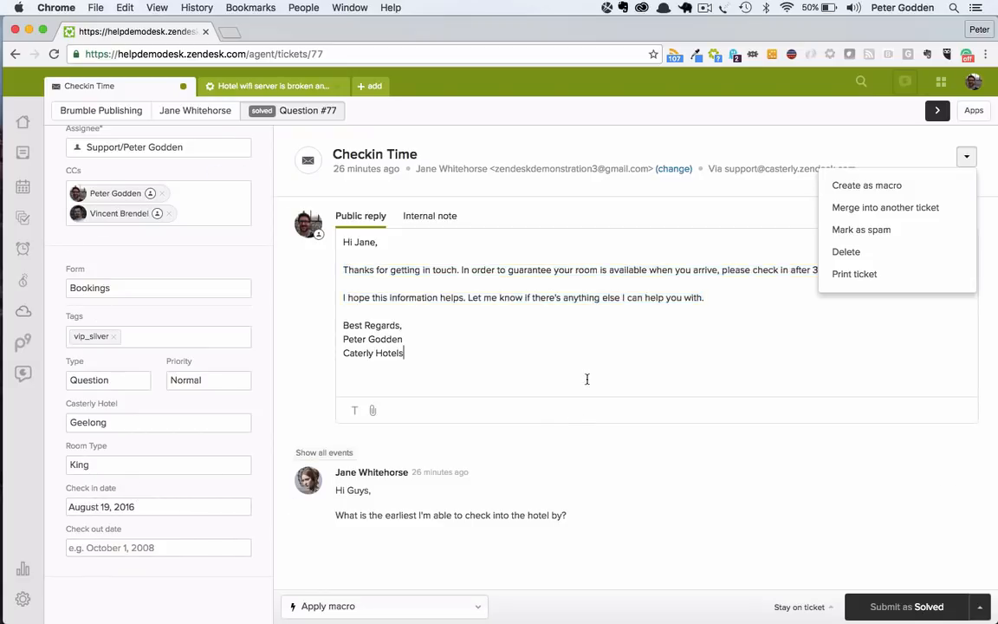
Step: Look through the requester's list of tickets from the Checkin Time ticket, and return to ticket #77
click(966, 159)
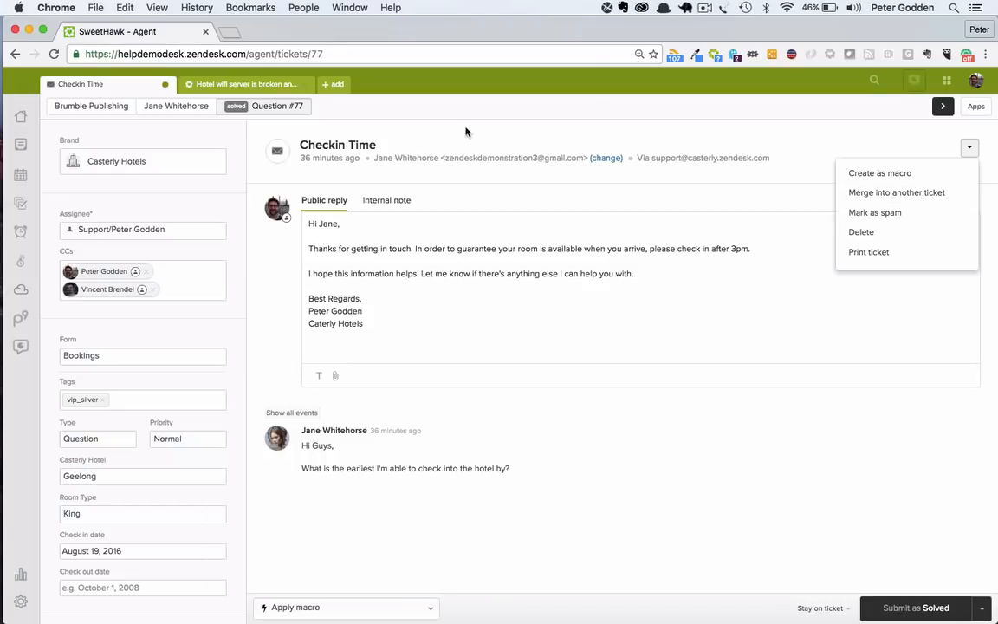
click(196, 107)
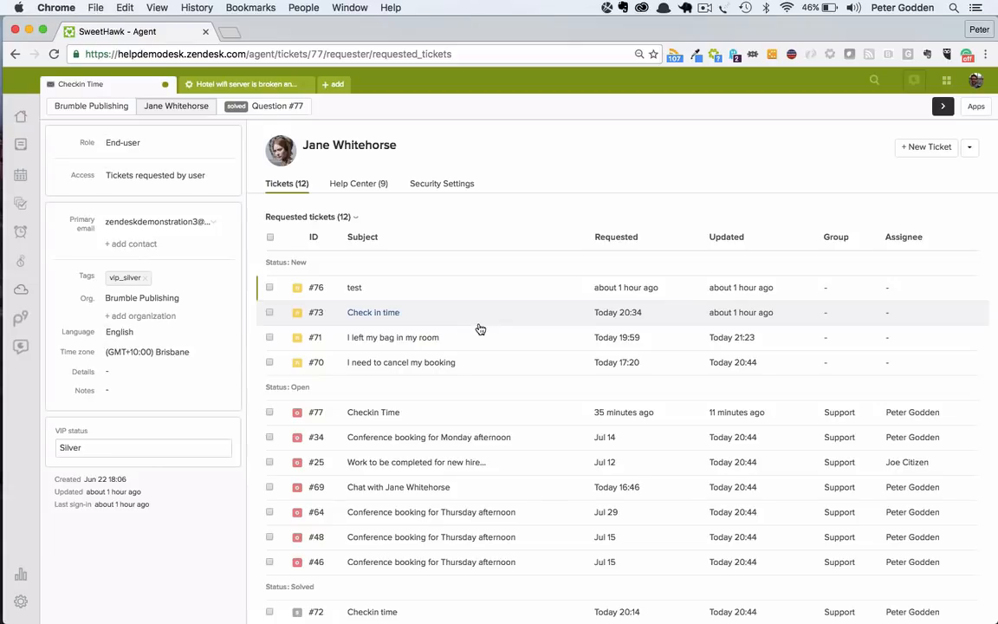
click(251, 105)
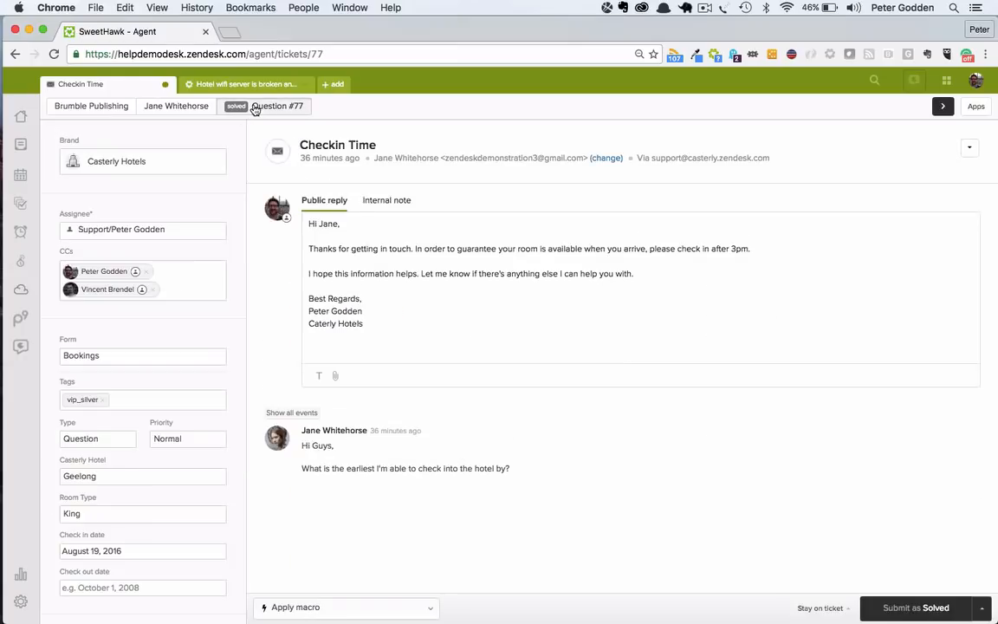
Step: Start merging ticket #77 into another ticket, entering 76 as the ticket ID to merge into
click(969, 148)
click(940, 200)
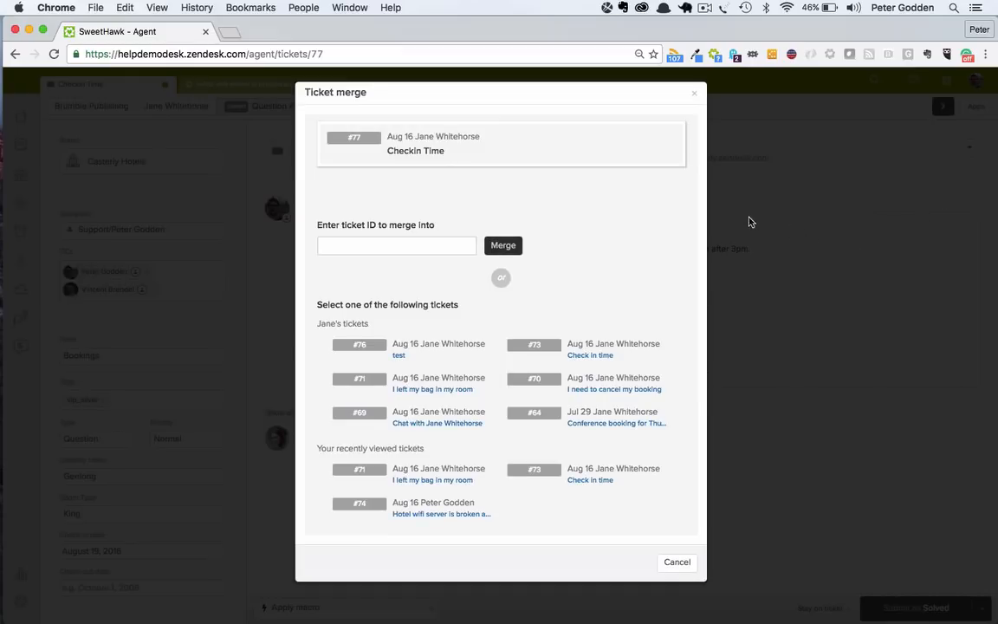
click(345, 243)
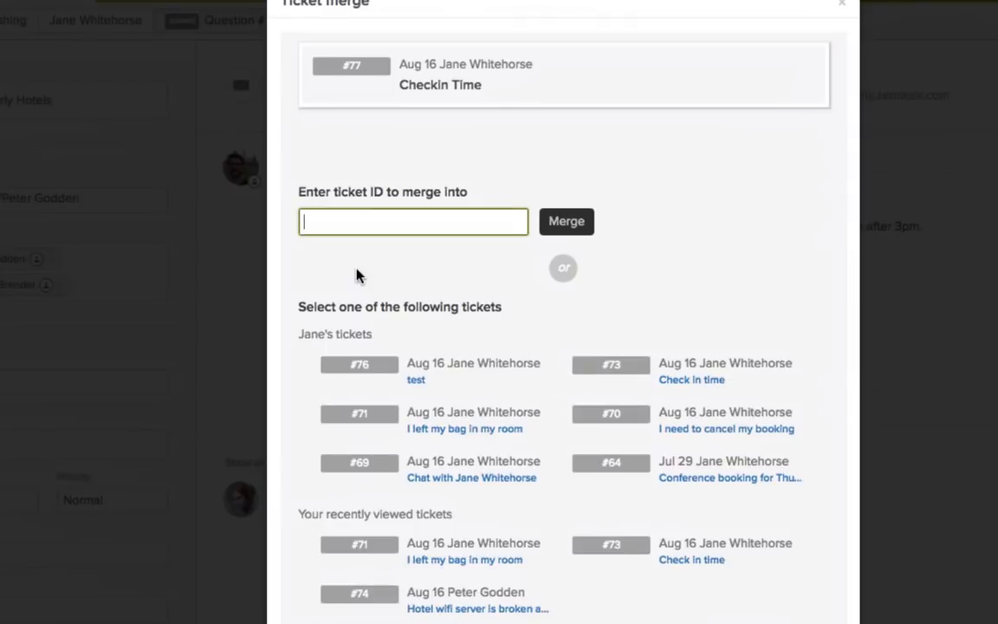
text(76)
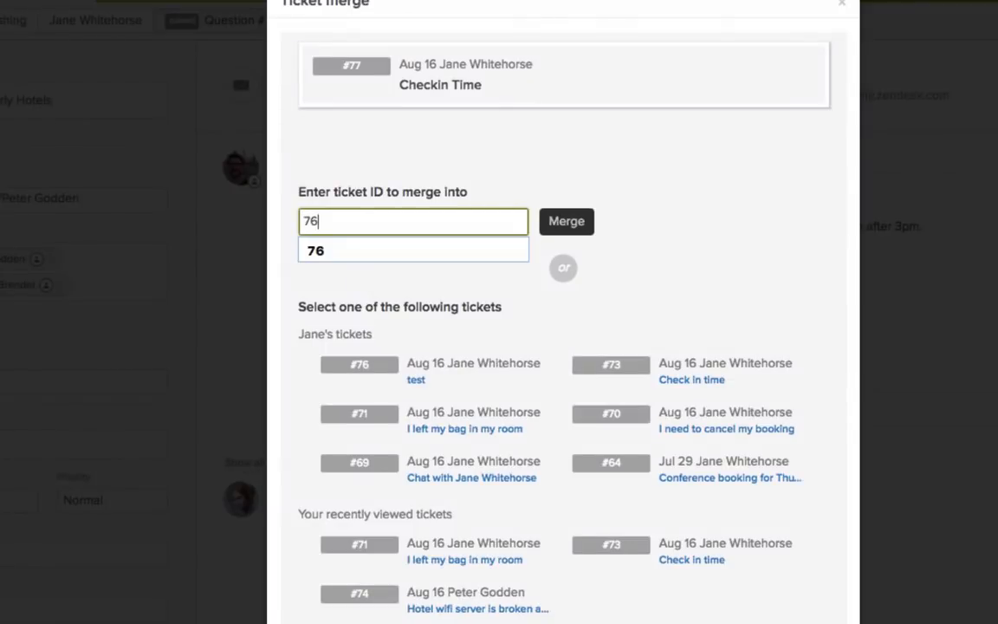
click(568, 227)
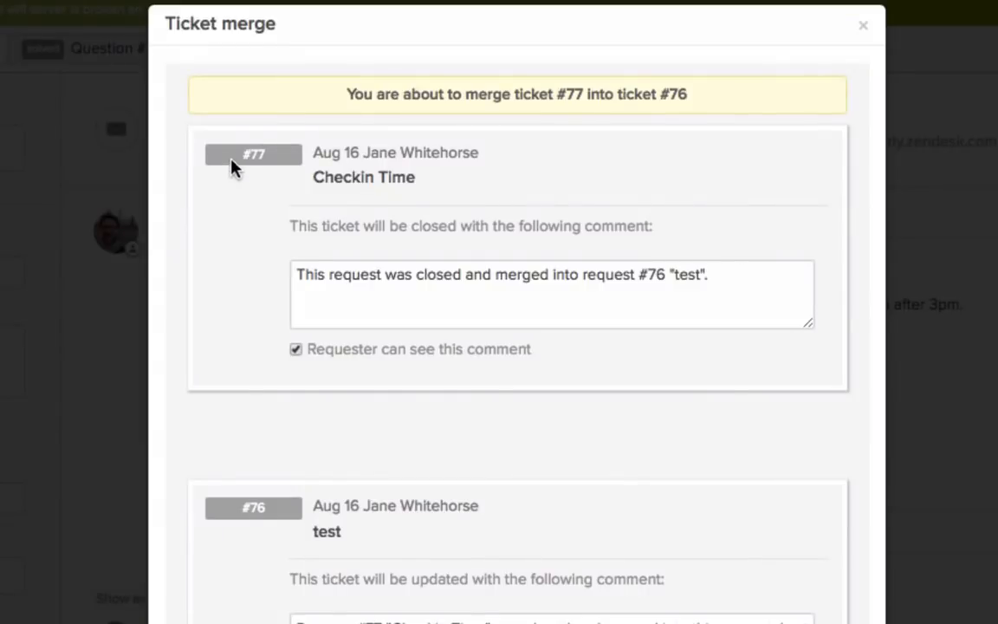
Step: Examine the closing comment for ticket #77 and toggle its requester visibility off and on again
drag(290, 226, 626, 231)
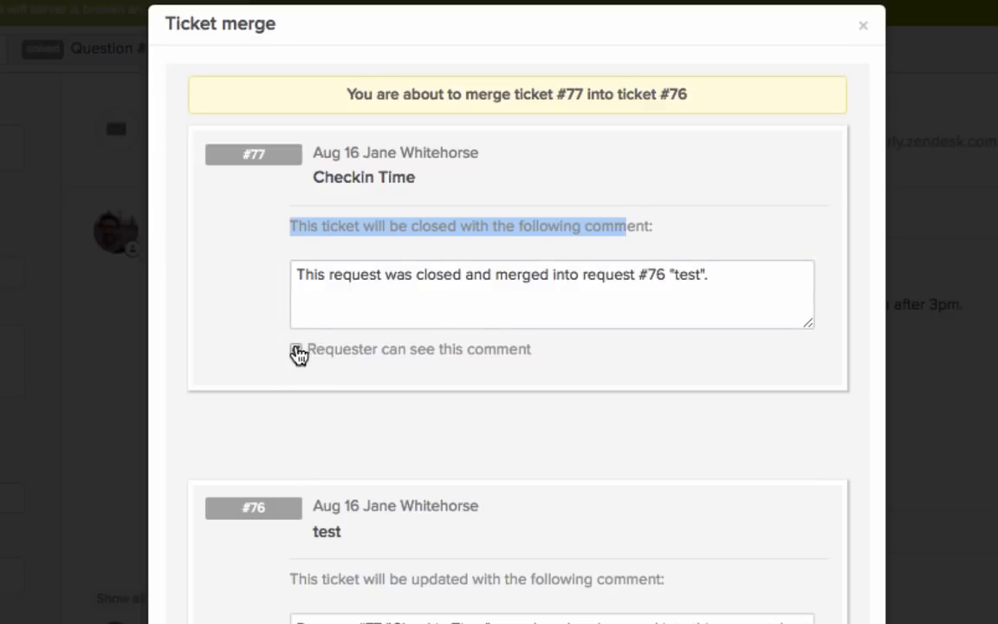
click(295, 350)
click(295, 351)
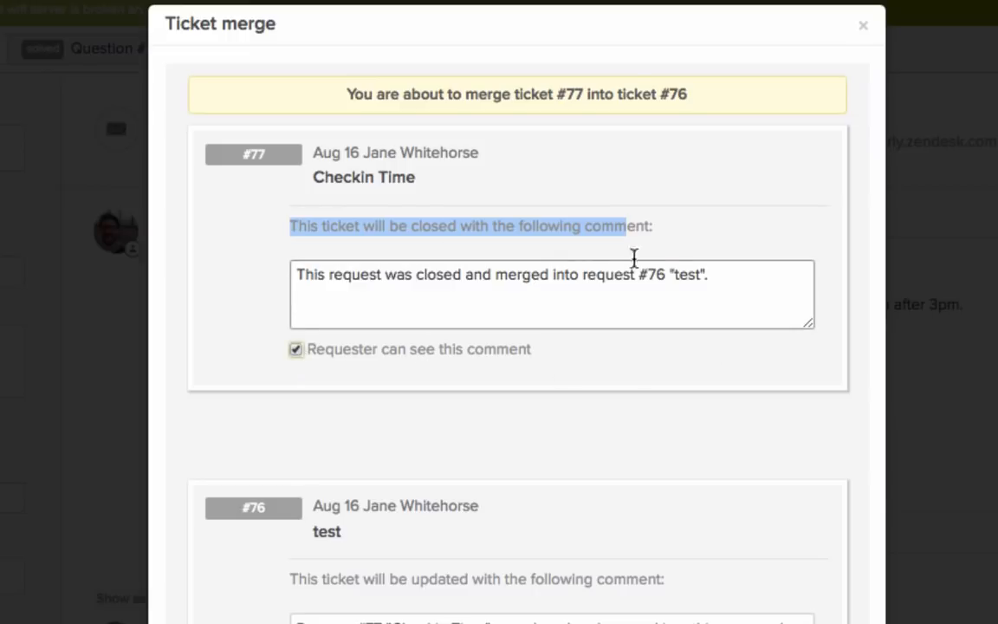
click(733, 283)
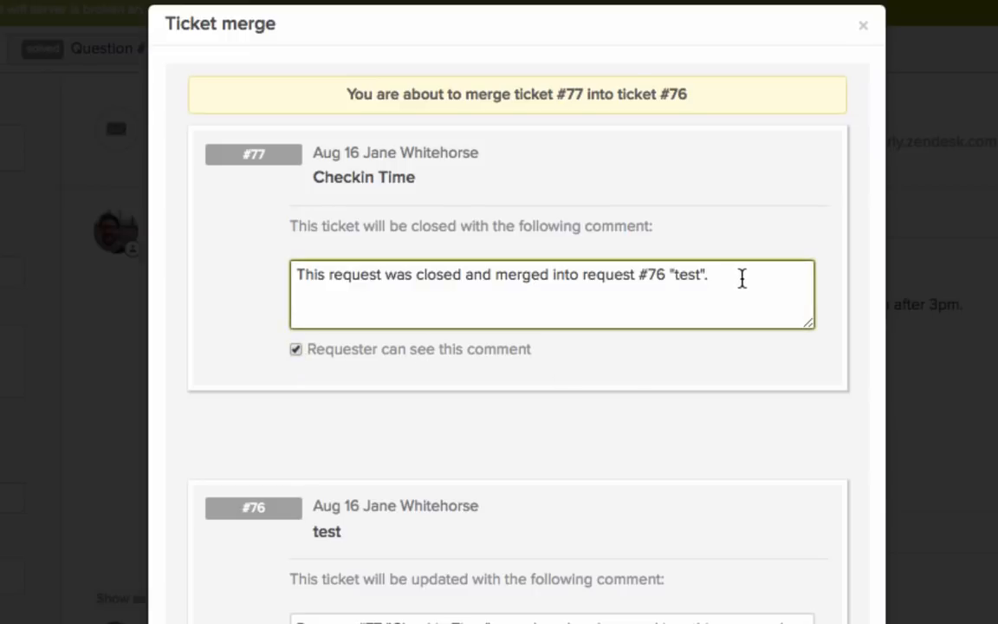
triple_click(741, 277)
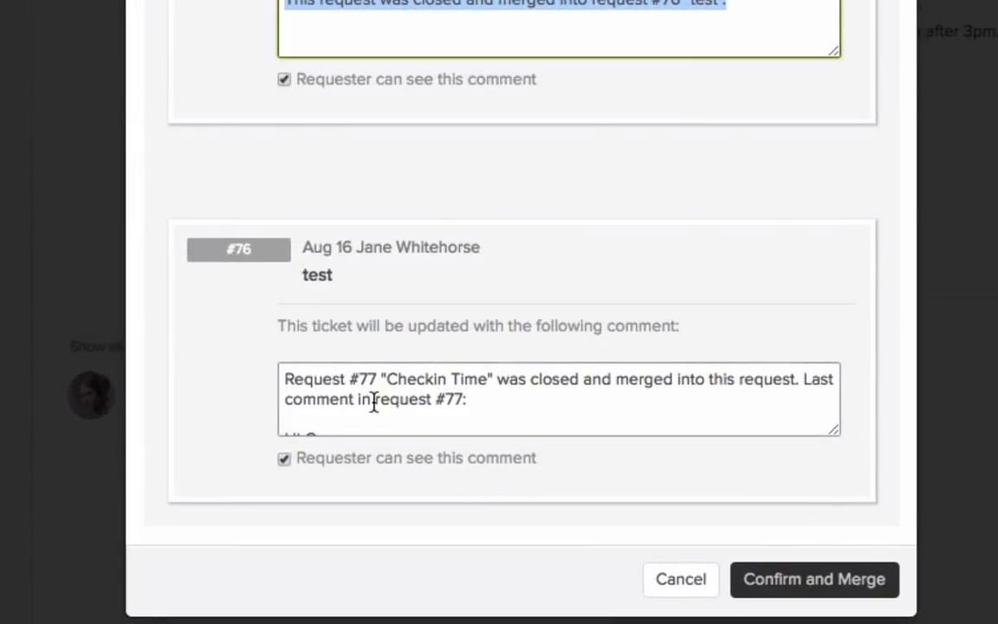
Step: Hide the merge comment on ticket #76 from the requester and cancel the ticket merge
drag(285, 372, 548, 352)
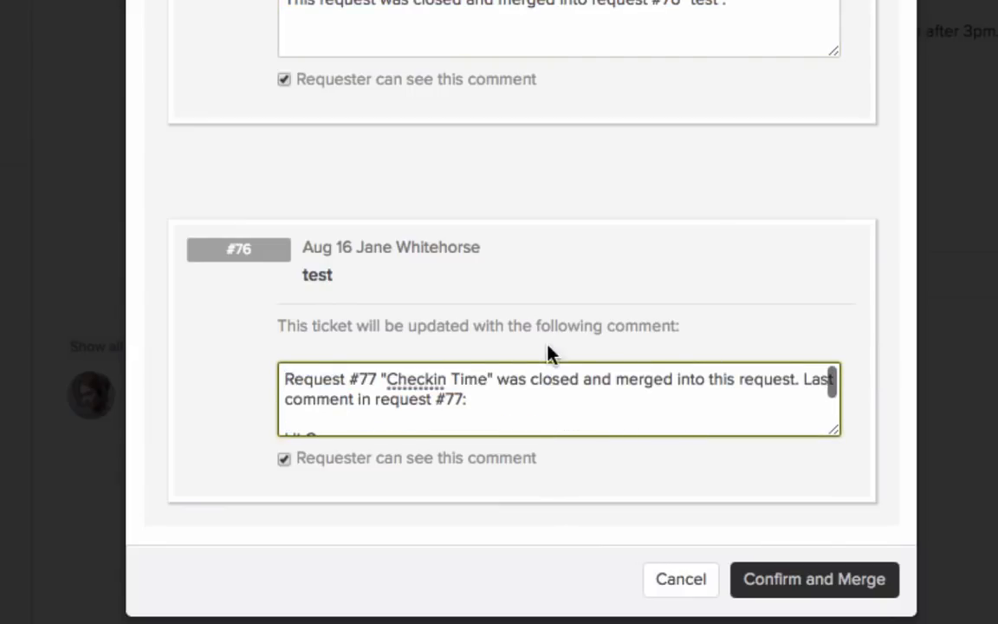
click(284, 459)
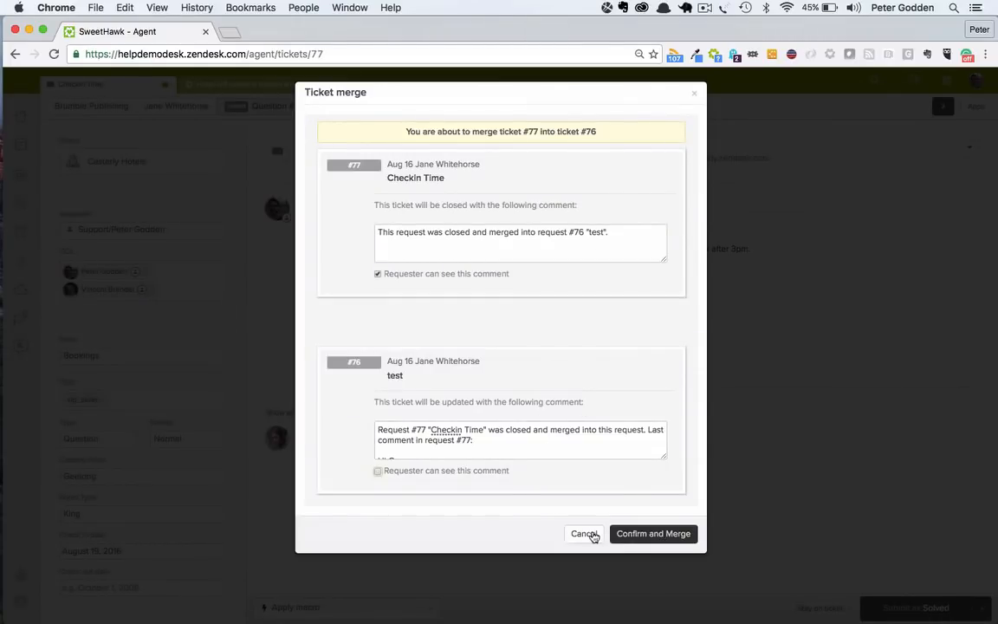
click(584, 536)
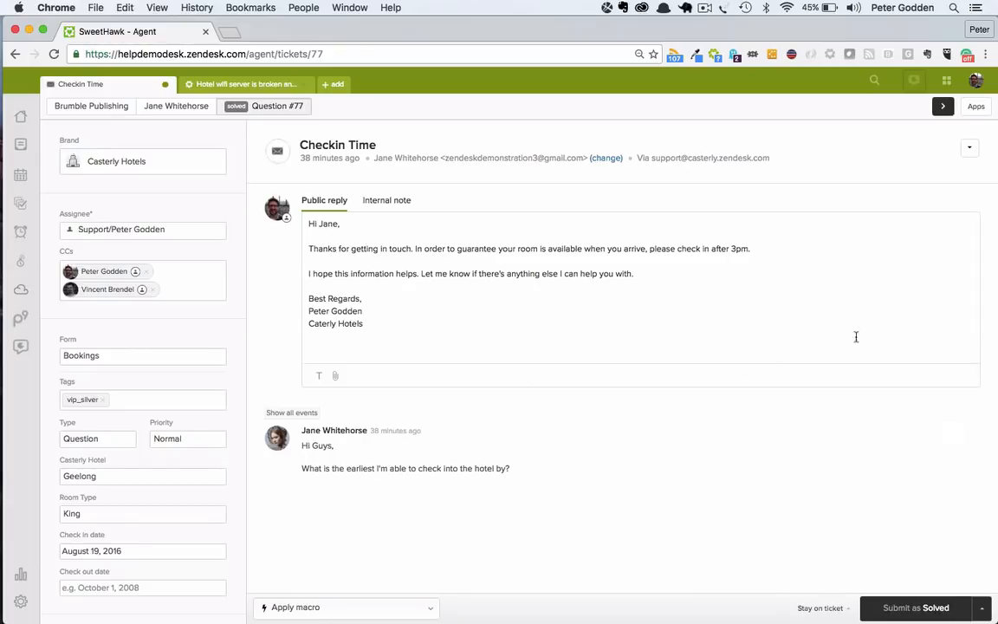
Step: Review the ticket's additional actions, including Print ticket, and the available submit statuses without submitting
click(971, 148)
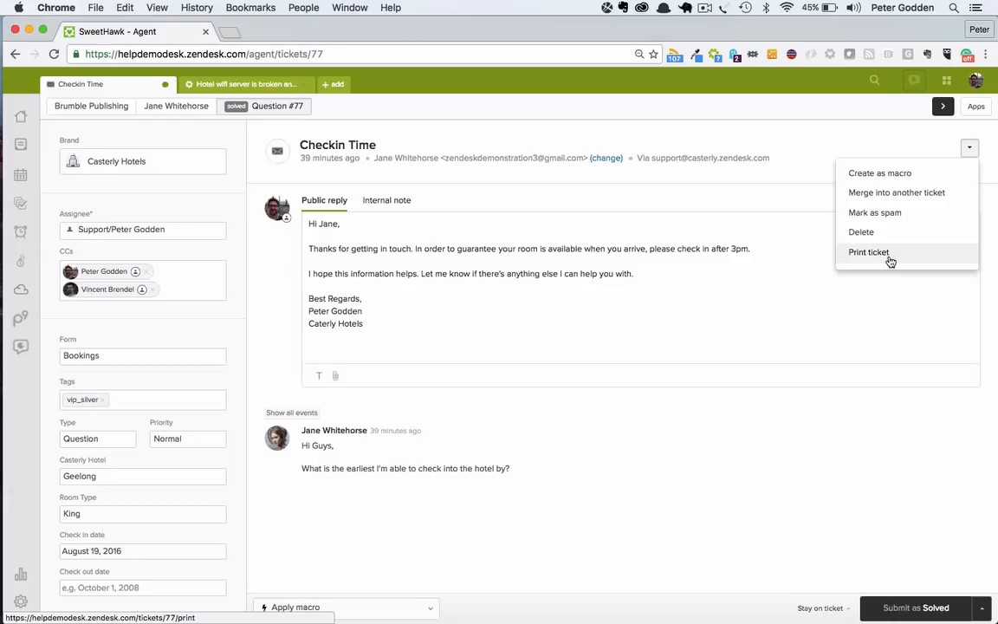
click(923, 424)
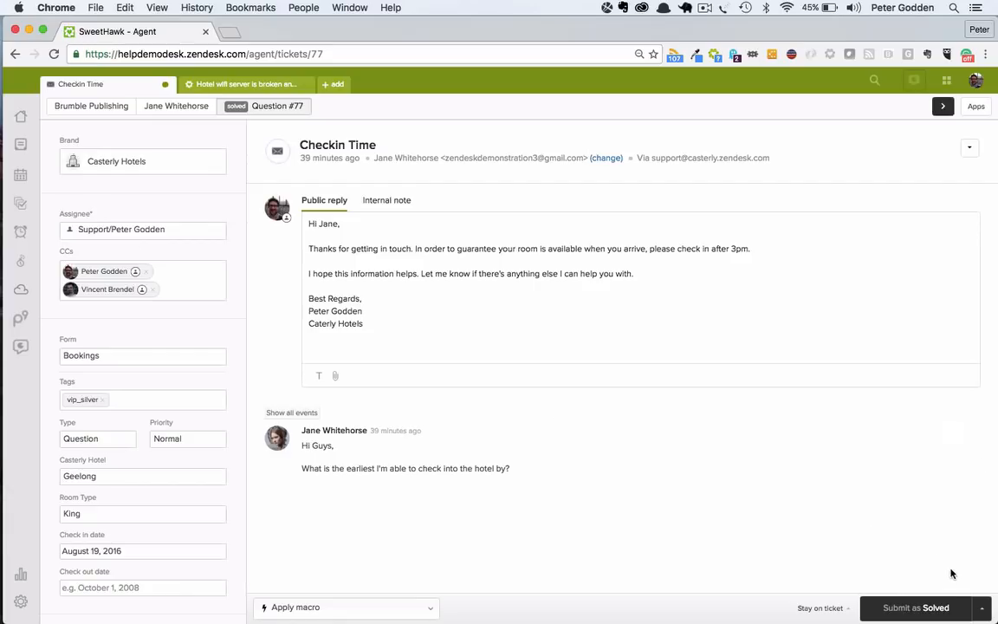
click(982, 607)
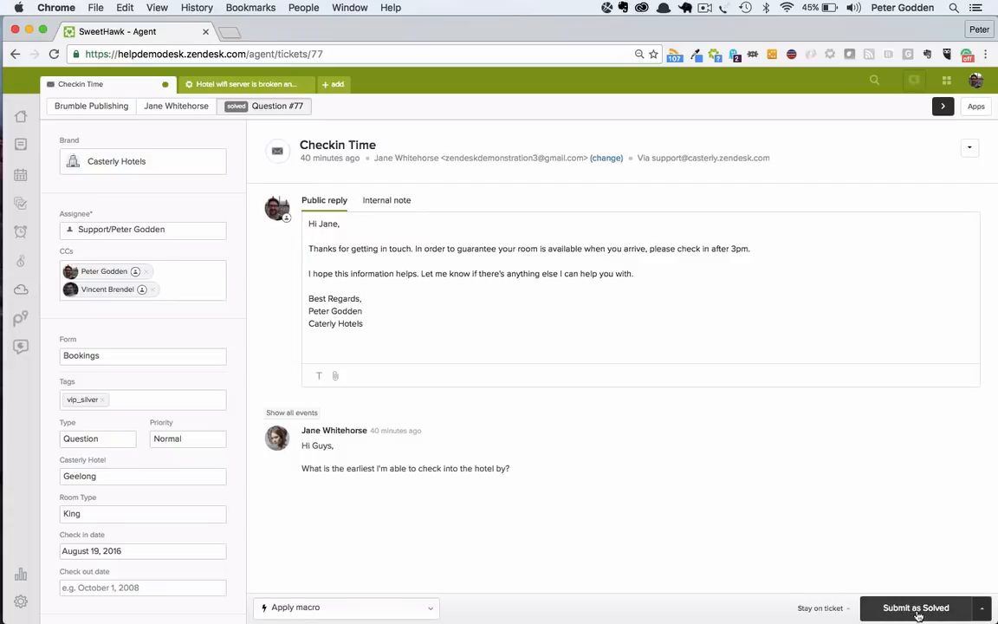
click(979, 609)
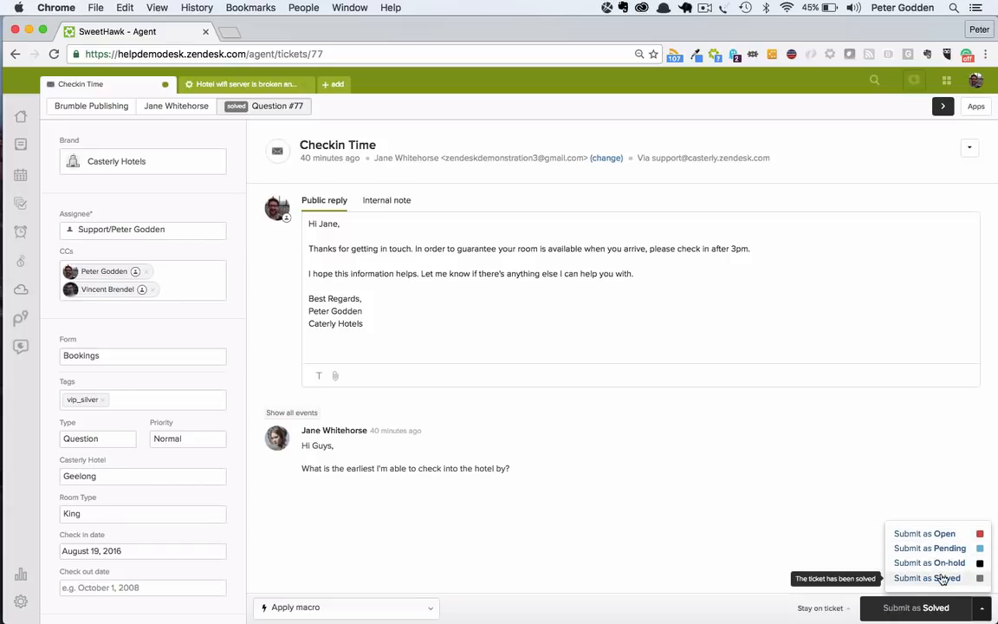
click(851, 501)
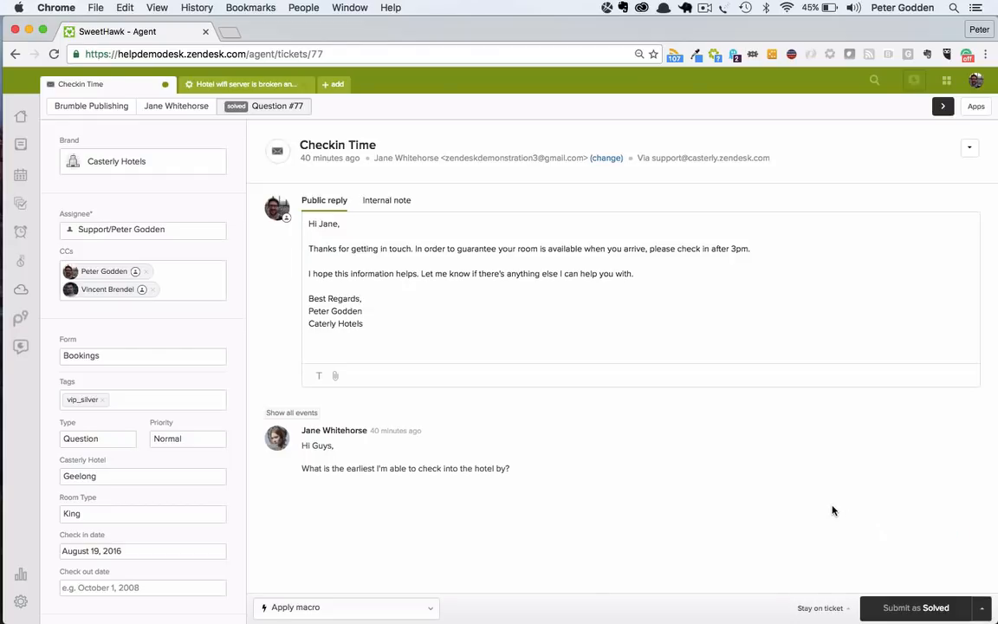
Step: Switch to the Keynote training presentation
key(ctrl+Left)
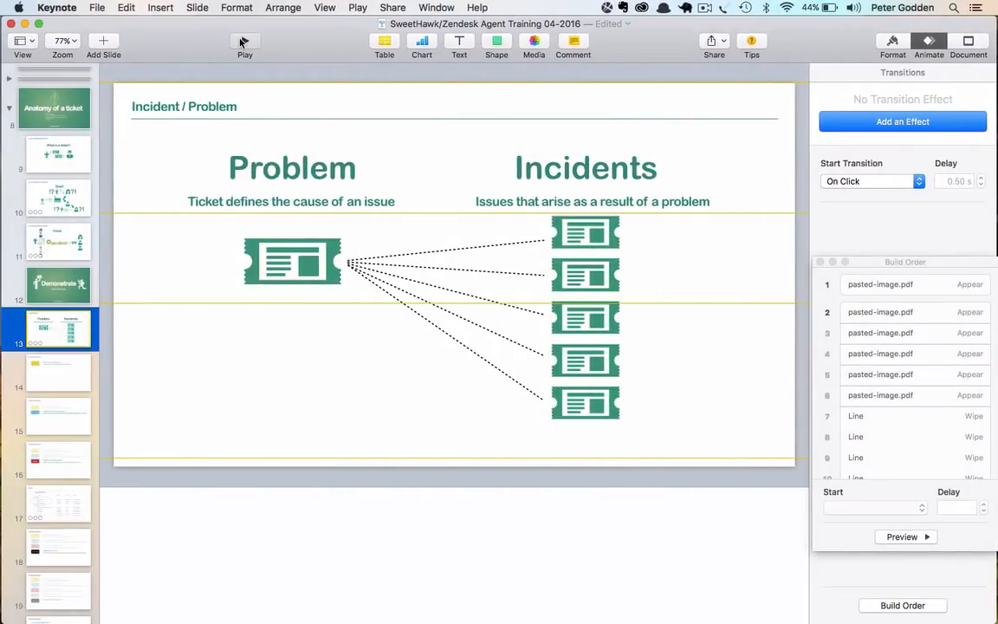